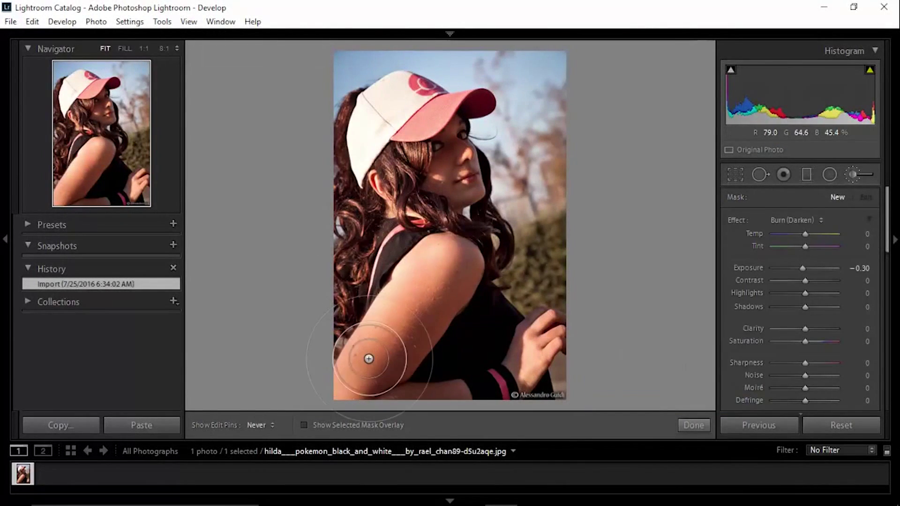
Burn the arm and shoulders darker, deepening the burn strength
left_click_drag(368, 359, 388, 332)
left_click_drag(802, 268, 798, 269)
left_click_drag(388, 331, 370, 374)
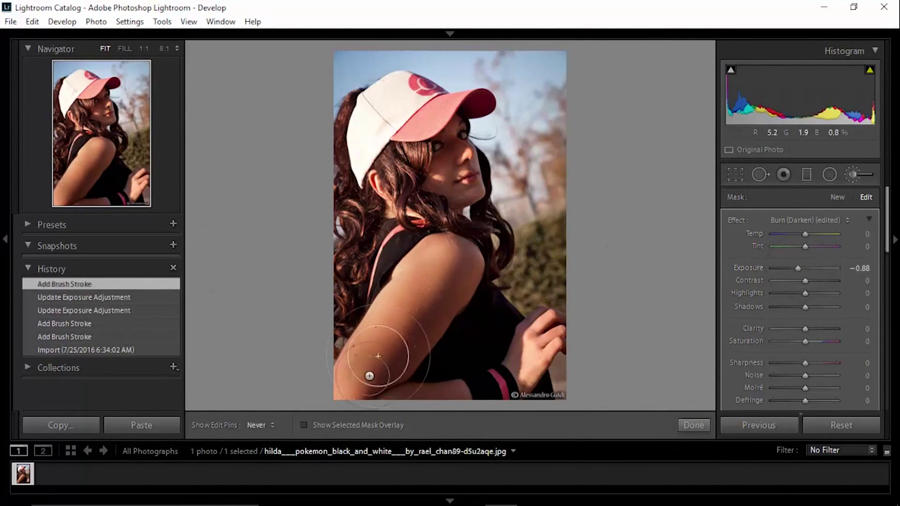
mouse_move(359, 106)
left_mouse_down()
mouse_move(426, 70)
mouse_move(398, 399)
mouse_move(410, 416)
mouse_move(384, 202)
left_mouse_up()
left_click_drag(798, 268, 794, 268)
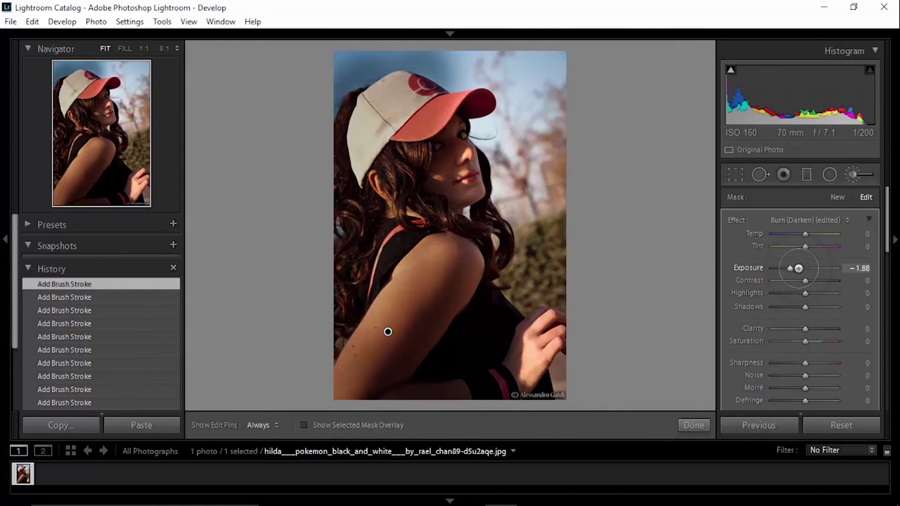
left_click_drag(351, 98, 382, 241)
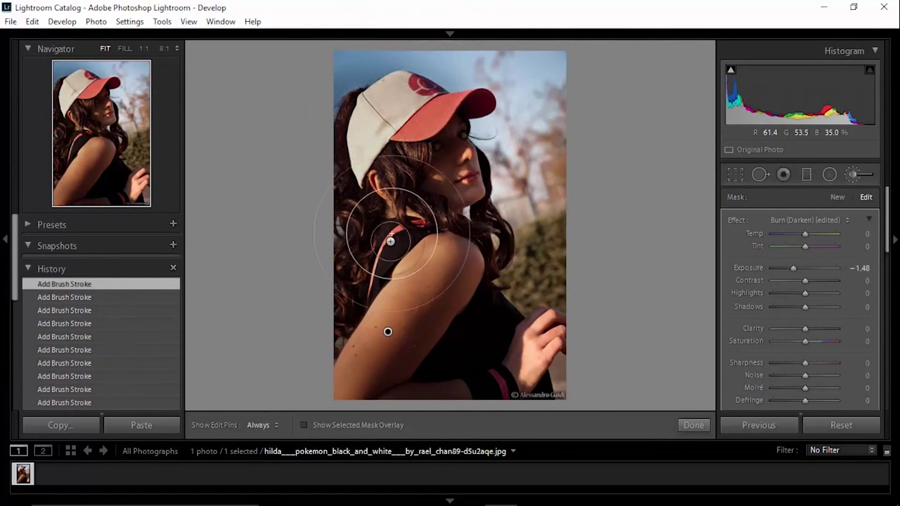
Brighten the background beside the face, then the face and cap, with exposure brushes
left_click(806, 220)
left_click(656, 209)
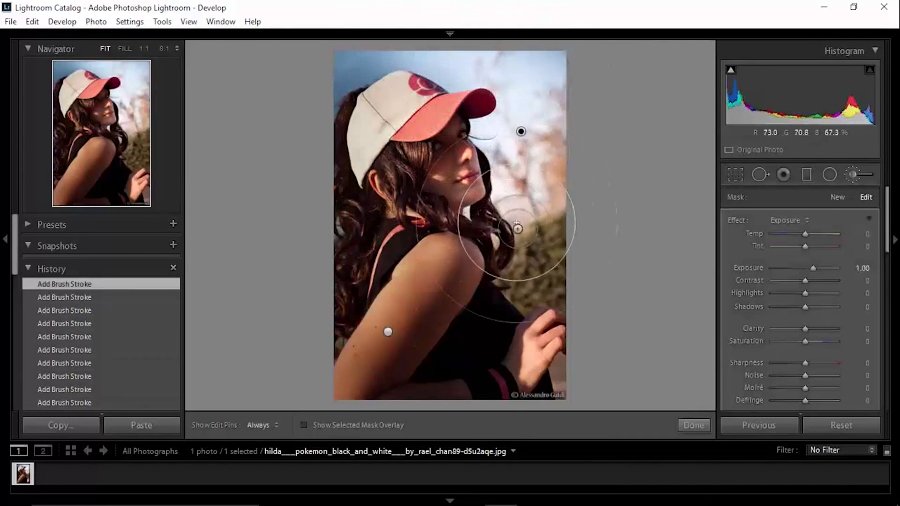
left_click_drag(528, 134, 509, 191)
key("z")
left_click(837, 197)
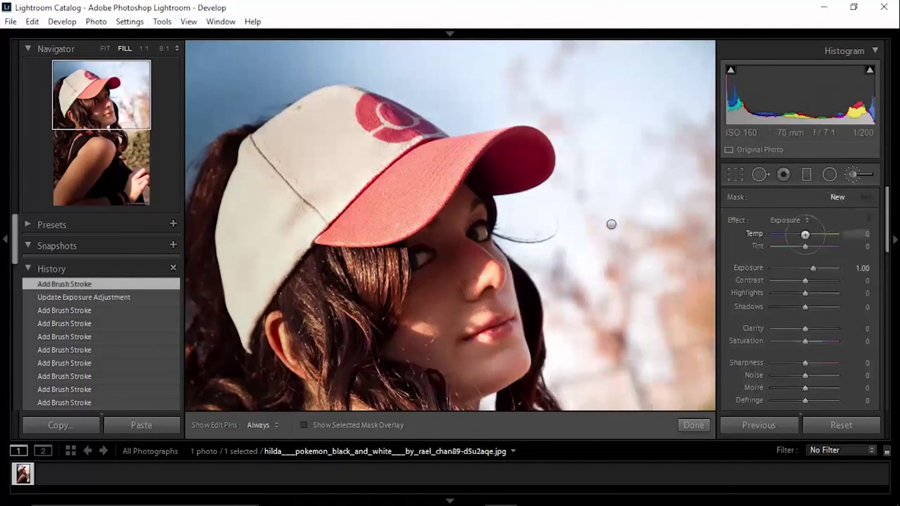
mouse_move(421, 291)
left_mouse_down()
mouse_move(482, 199)
mouse_move(466, 237)
mouse_move(291, 187)
mouse_move(426, 287)
left_mouse_up()
key("z")
Warm the sky with a temperature brush and give it a pink tint
left_click(787, 220)
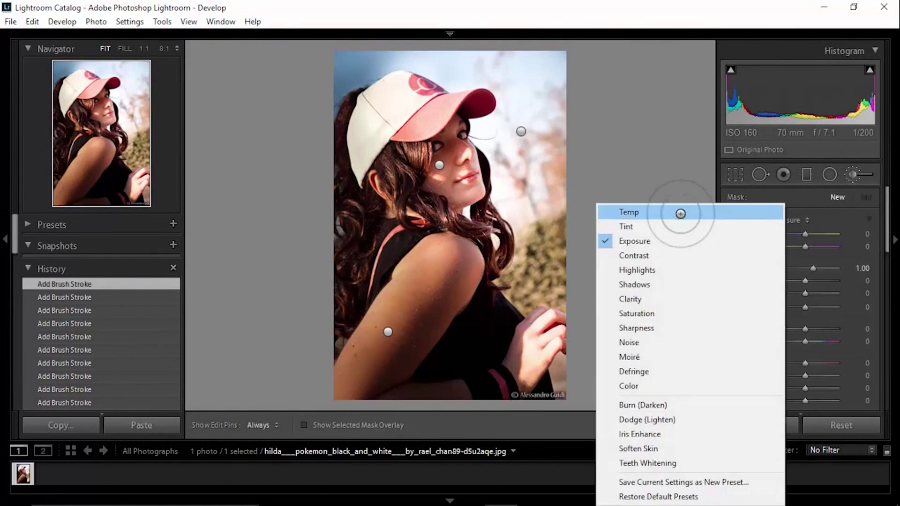
left_click(683, 209)
mouse_move(805, 234)
left_mouse_down()
mouse_move(828, 233)
mouse_move(825, 247)
mouse_move(820, 234)
left_mouse_up()
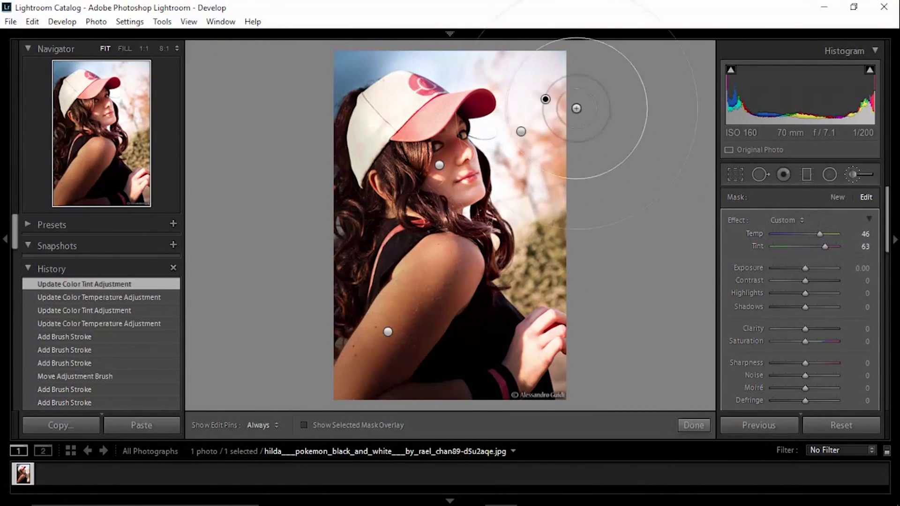
mouse_move(576, 106)
left_mouse_down()
mouse_move(544, 141)
mouse_move(544, 115)
left_mouse_up()
Add a diagonal warming graduated filter, then raise the sky adjustment's exposure
key("m")
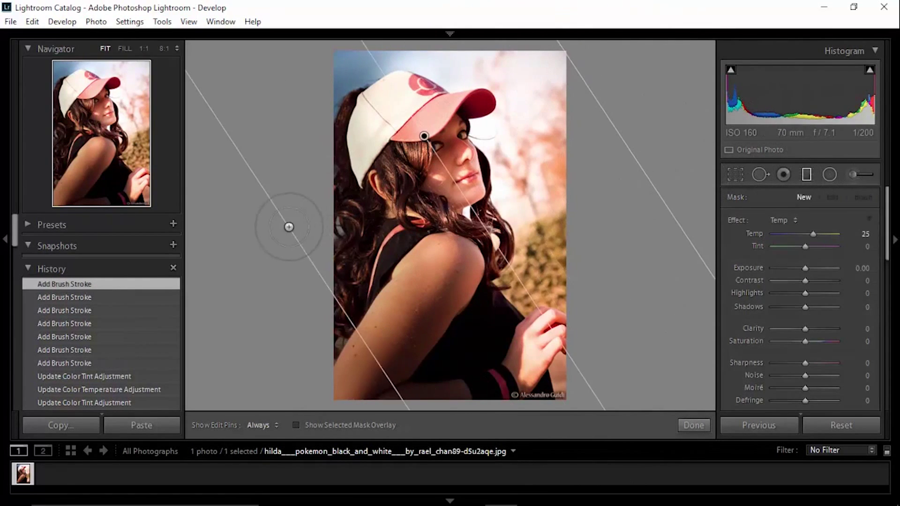
left_click_drag(287, 225, 411, 114)
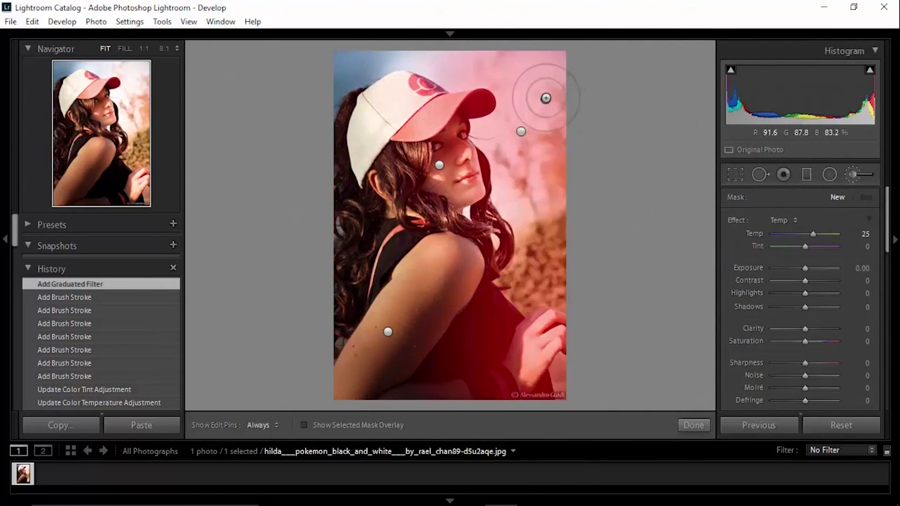
left_click(545, 99)
left_click_drag(805, 268, 816, 268)
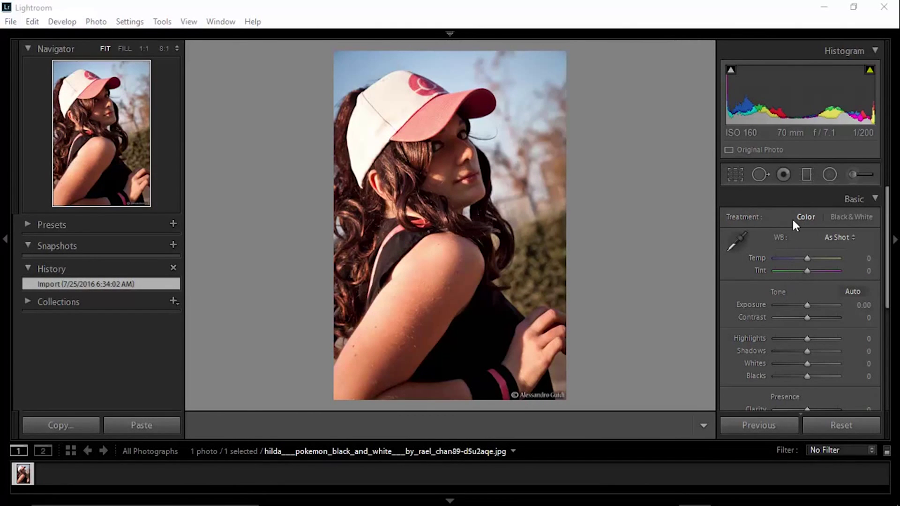
Activate the Adjustment Brush and show its Effect preset list
left_click(855, 175)
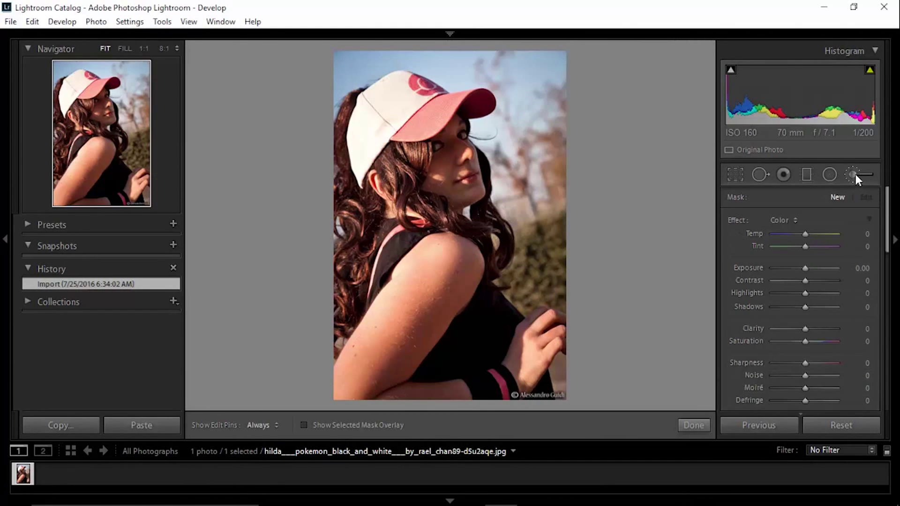
left_click(782, 220)
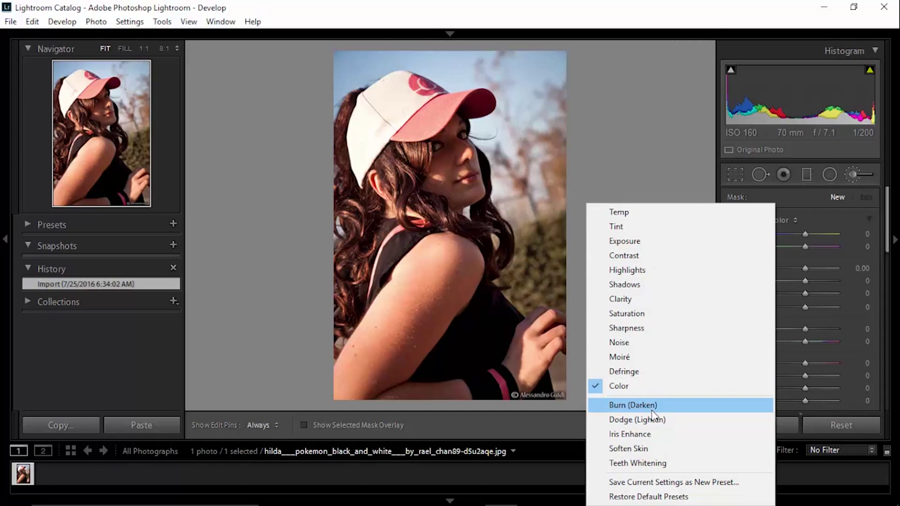
Paint Burn (Darken) strokes over the arm and shoulder at about −0.88 exposure
left_click(651, 409)
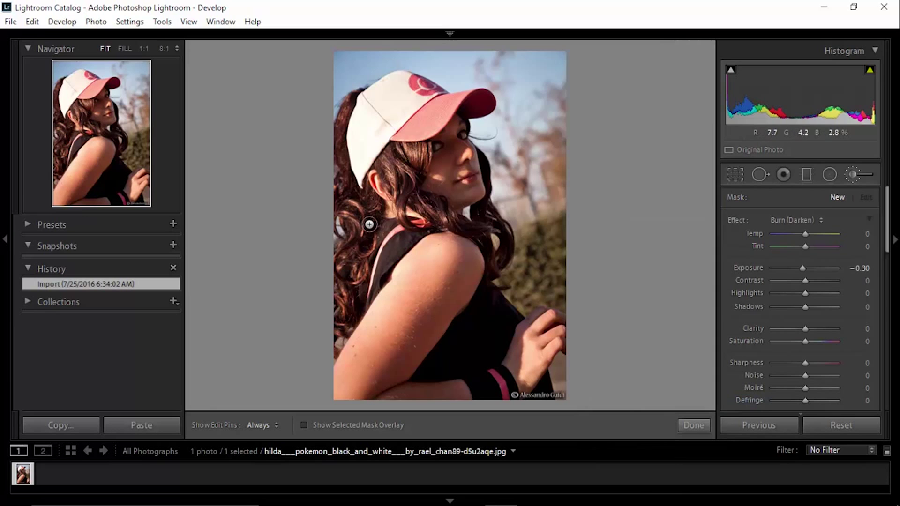
key("h")
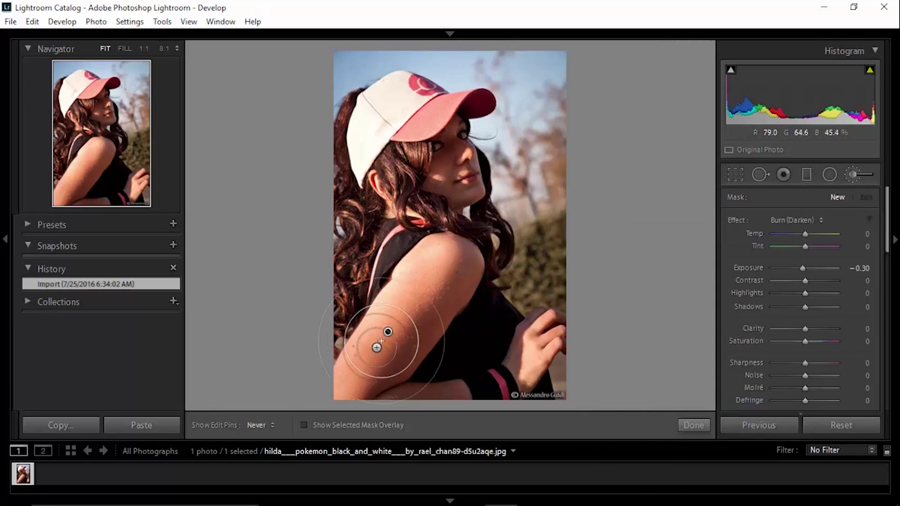
left_click_drag(367, 343, 412, 281)
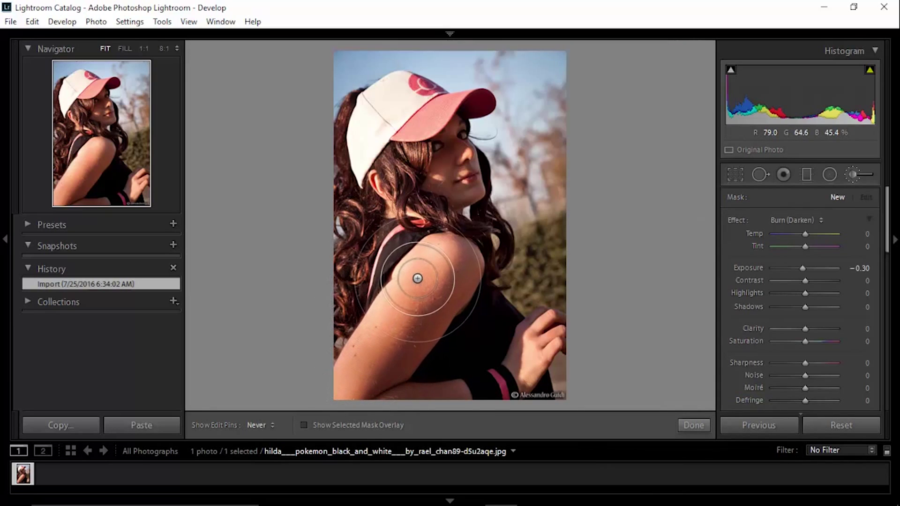
key("h")
left_click(383, 274)
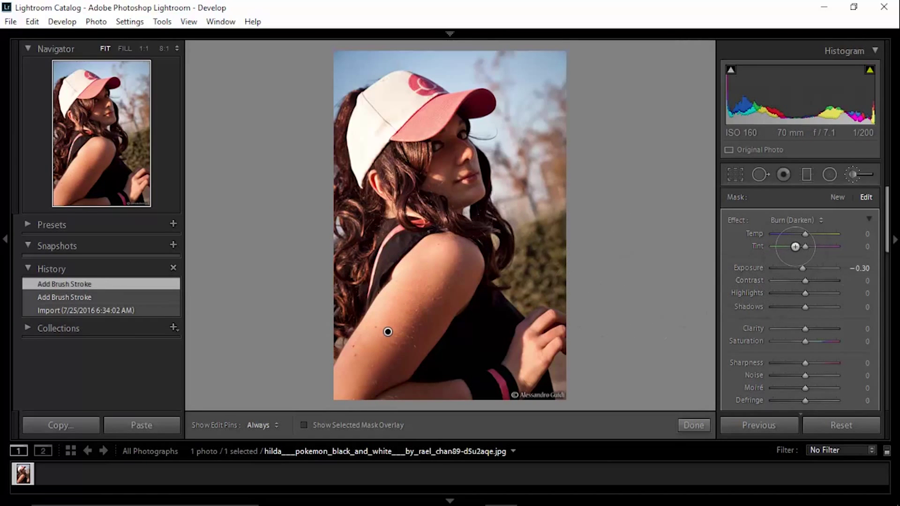
left_click_drag(798, 267, 800, 268)
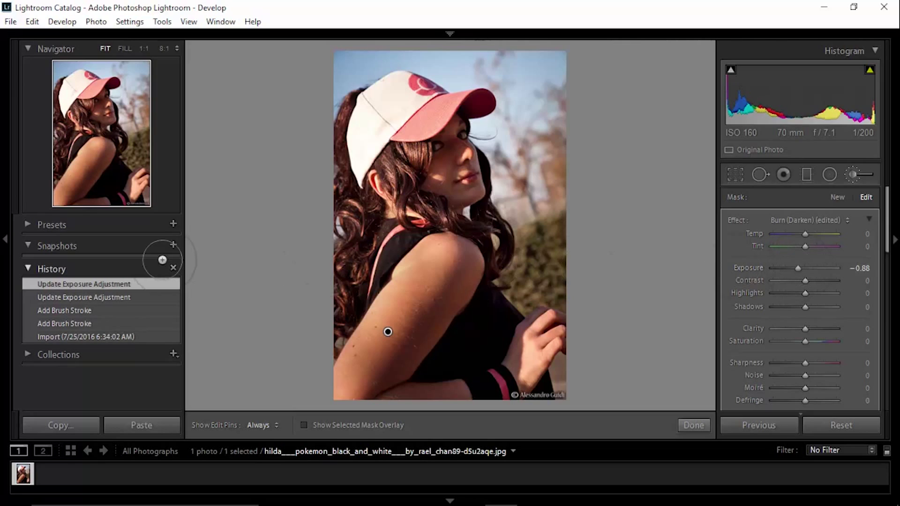
Burn the shoulder, the hair behind the cap and the cap top darker
left_click_drag(462, 241, 398, 260)
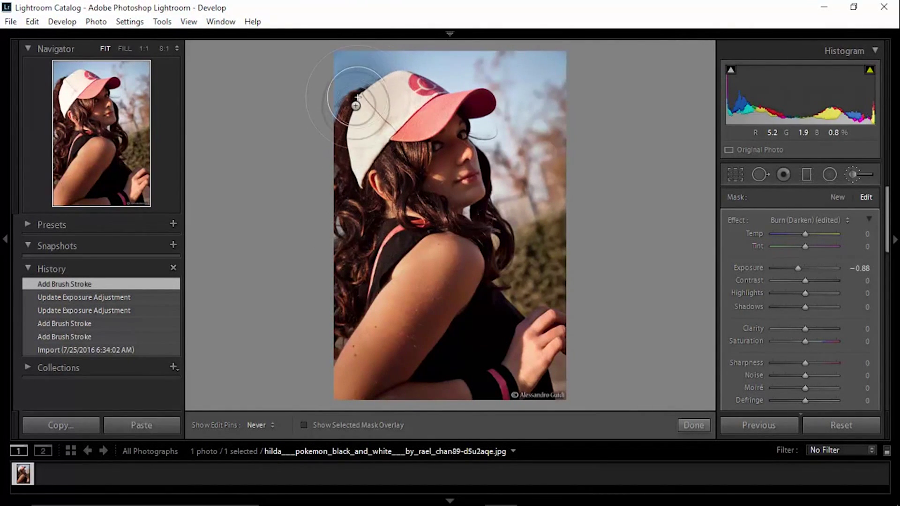
mouse_move(356, 106)
left_mouse_down()
mouse_move(398, 109)
mouse_move(375, 56)
left_mouse_up()
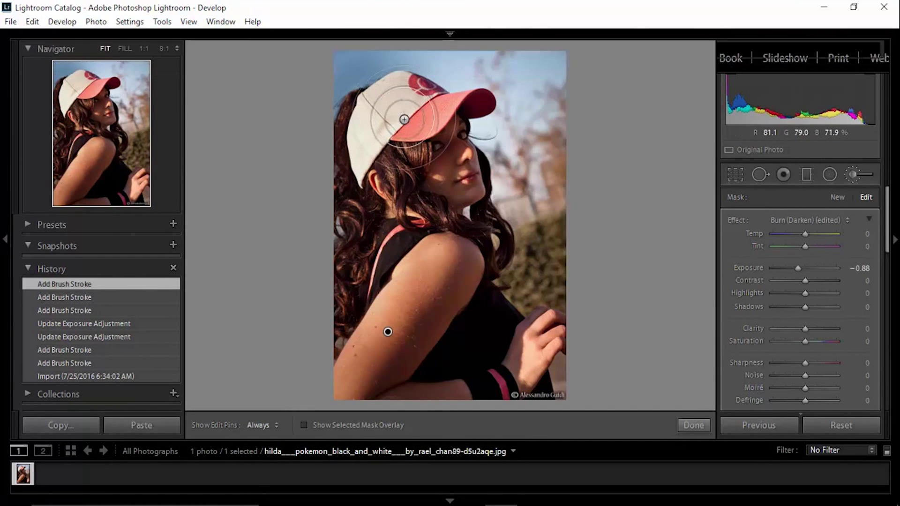
key("h")
left_click_drag(417, 92, 415, 97)
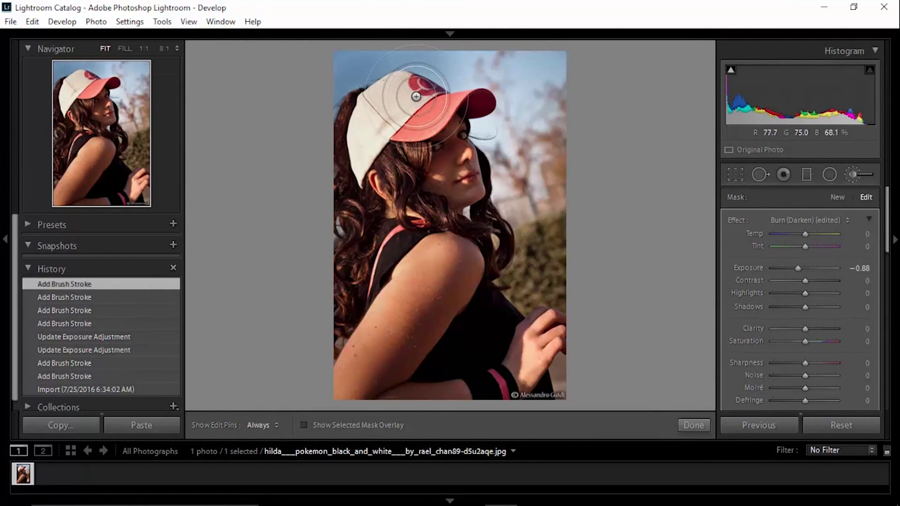
key("h")
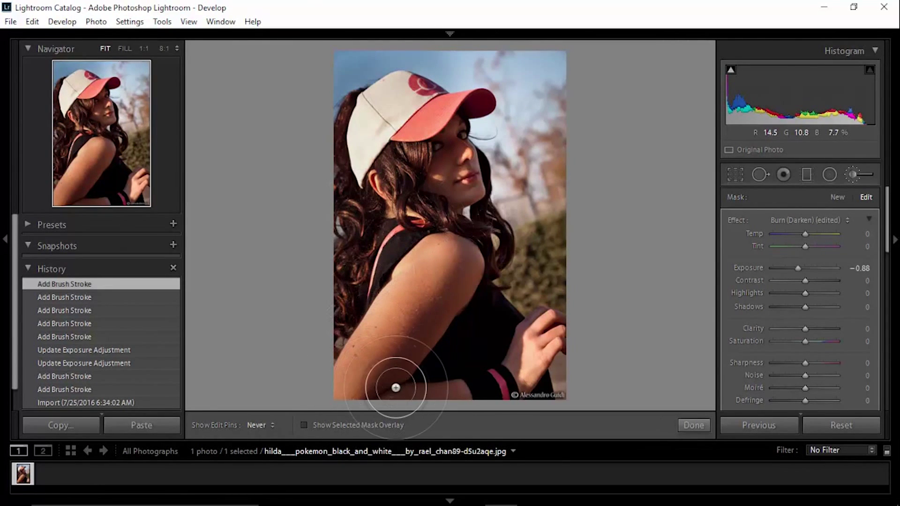
Burn the forearm, the hand and the area around it darker
left_click_drag(395, 388, 552, 373)
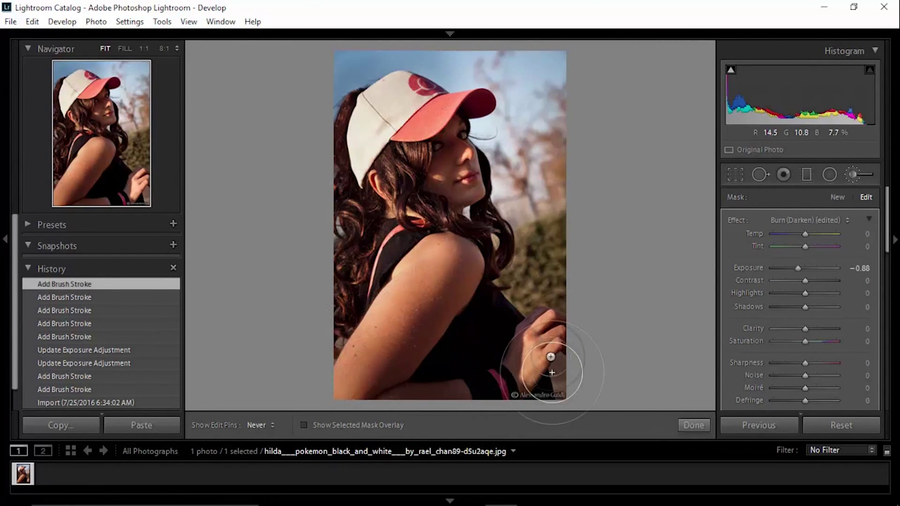
key("h")
left_click_drag(543, 372, 573, 362)
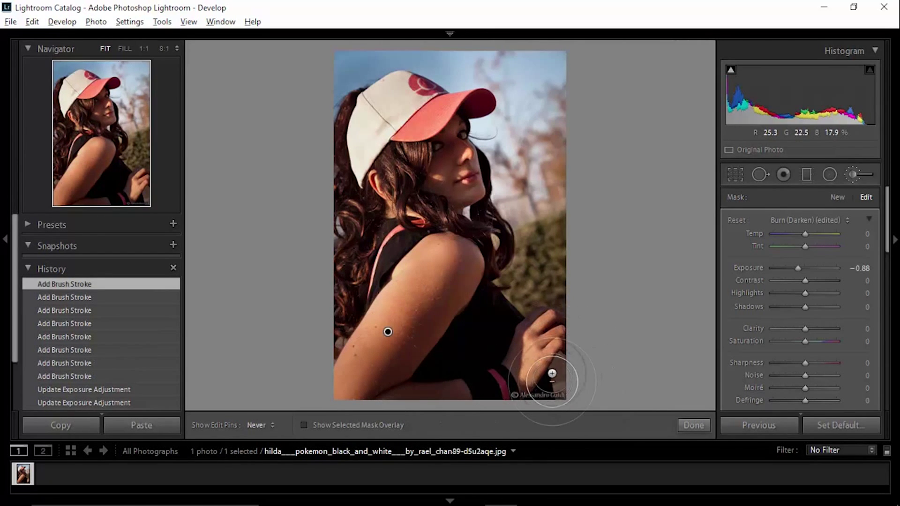
left_click_drag(549, 363, 566, 277)
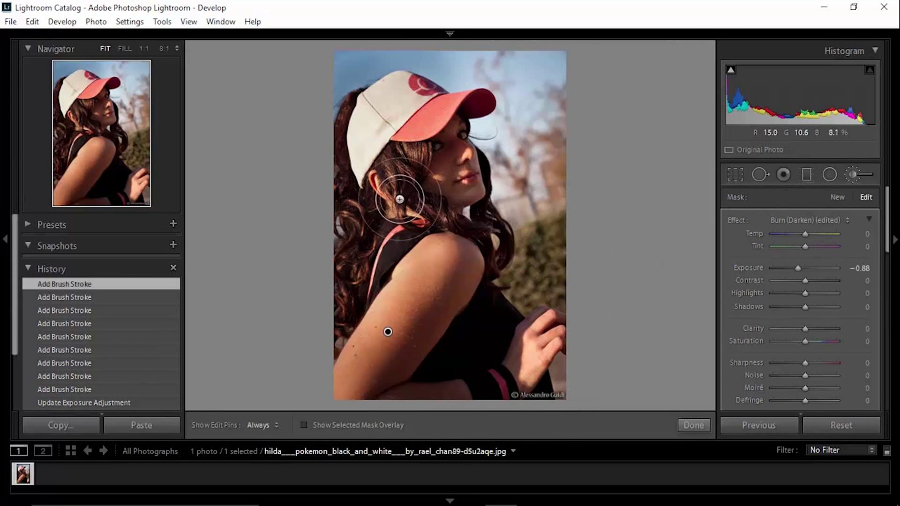
key("h")
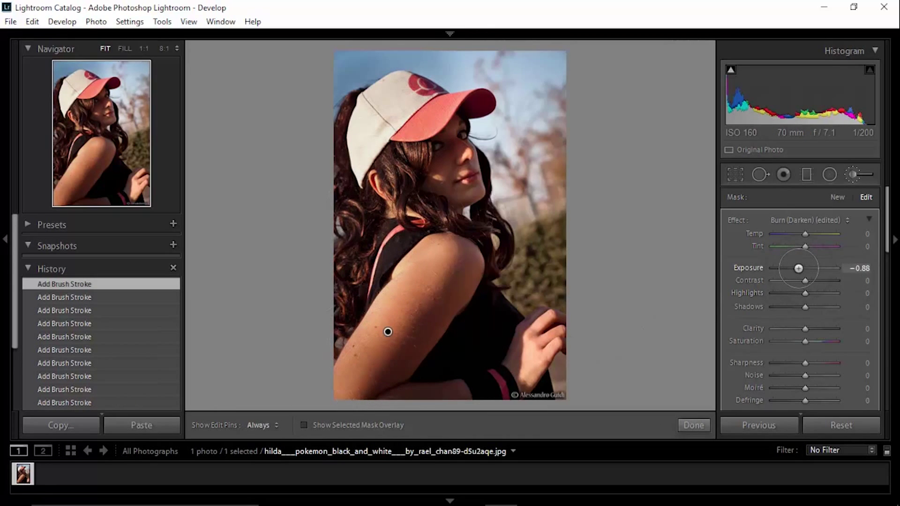
Adjust the burn brush's Exposure from −1.78 to −1.48
scroll(799, 268, "down", 3)
scroll(798, 269, "down", 3)
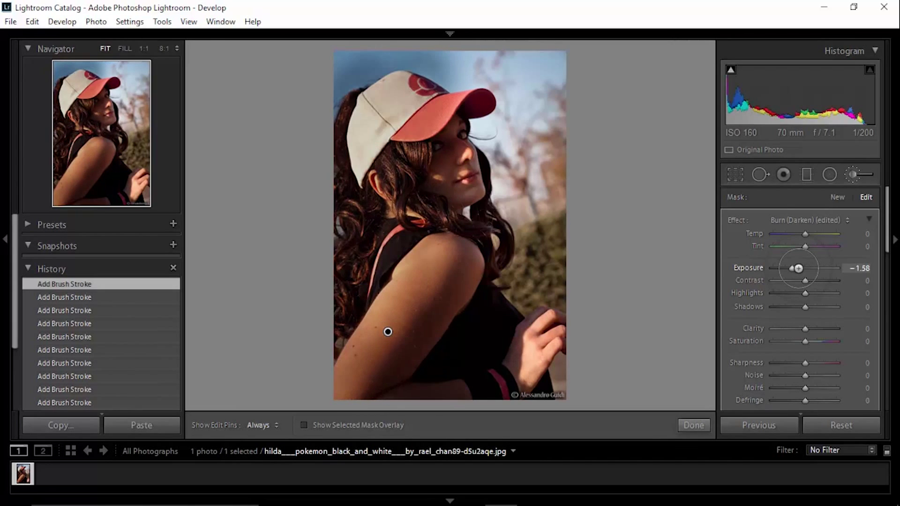
scroll(798, 268, "up", 1)
scroll(798, 268, "up", 2)
scroll(798, 268, "up", 4)
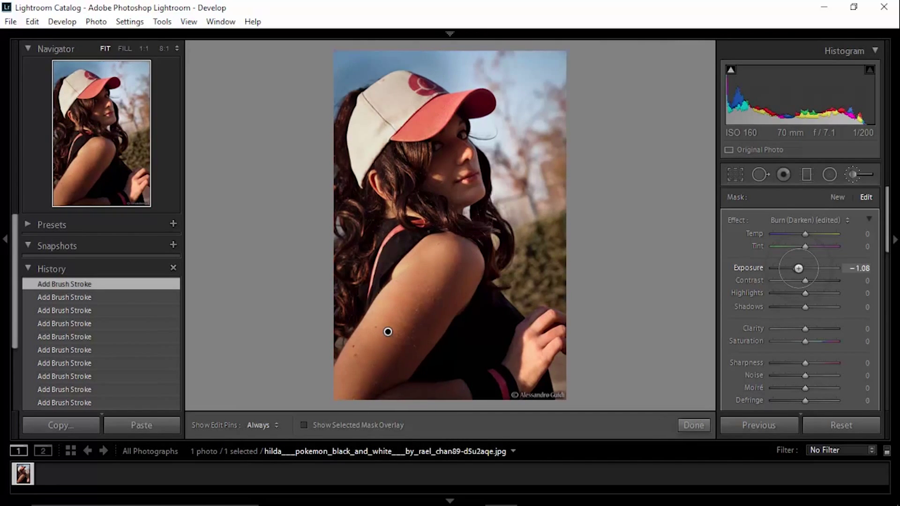
scroll(798, 268, "down", 3)
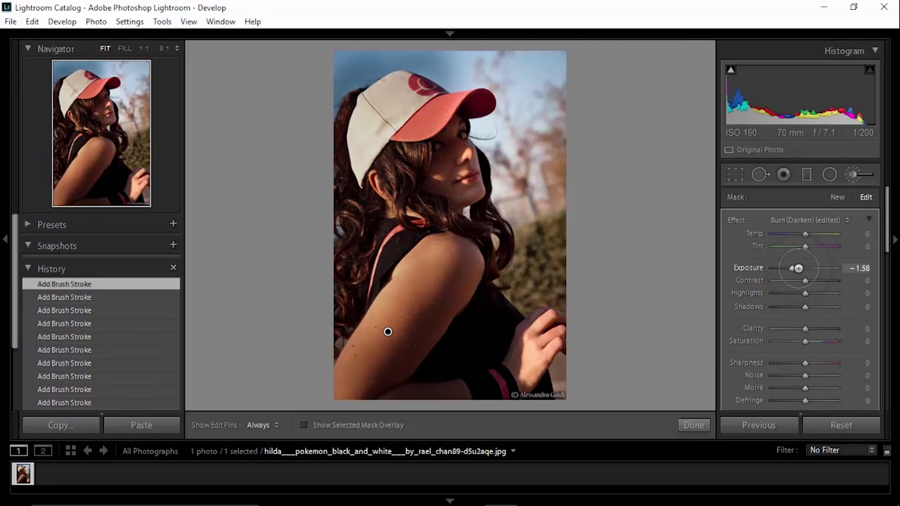
scroll(799, 269, "down", 4)
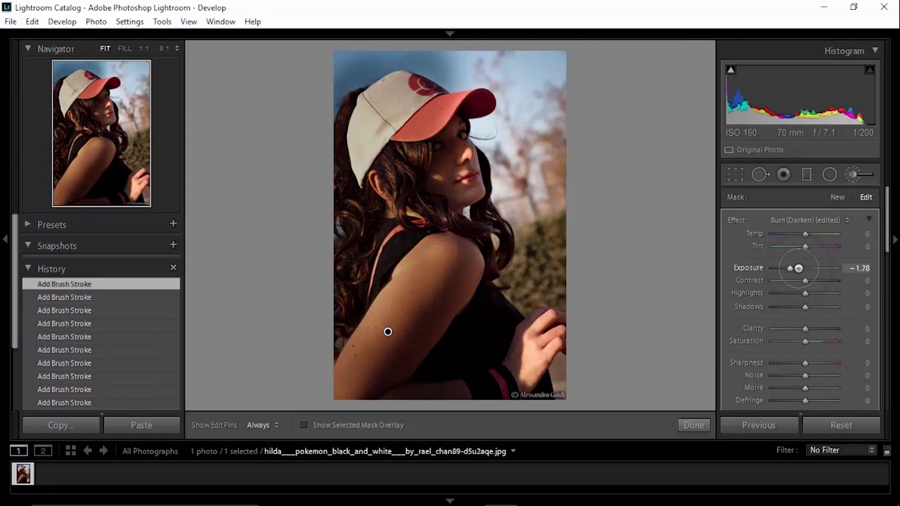
scroll(798, 268, "up", 3)
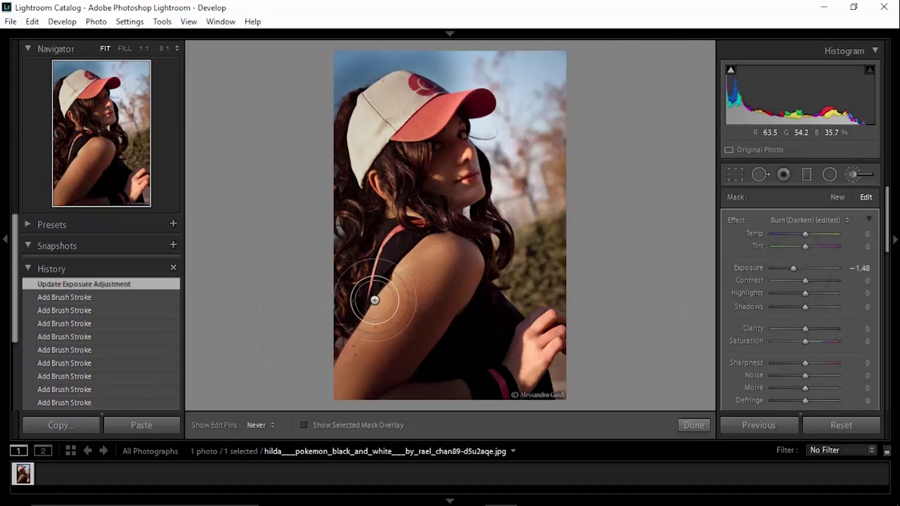
Add −1.48 burn strokes on the arm, two along the top edge, and the hair behind the cap
left_click_drag(374, 298, 445, 319)
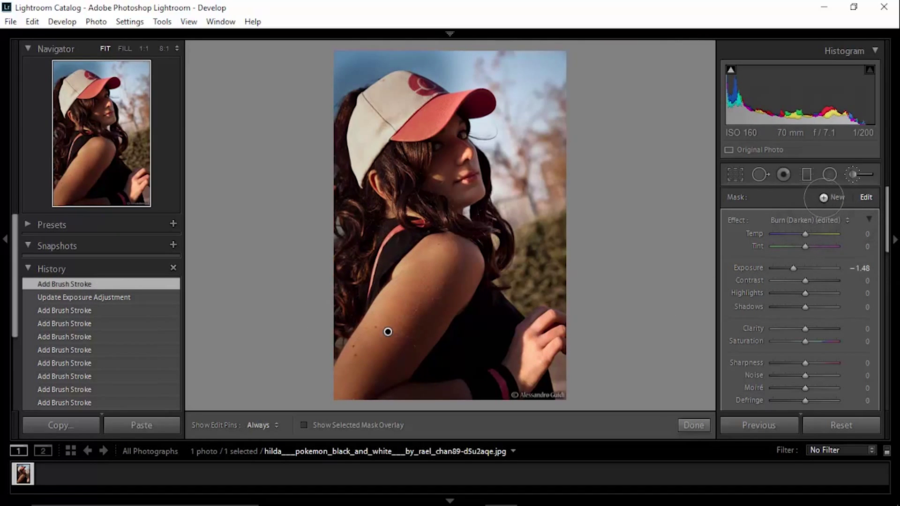
left_click_drag(340, 52, 356, 37)
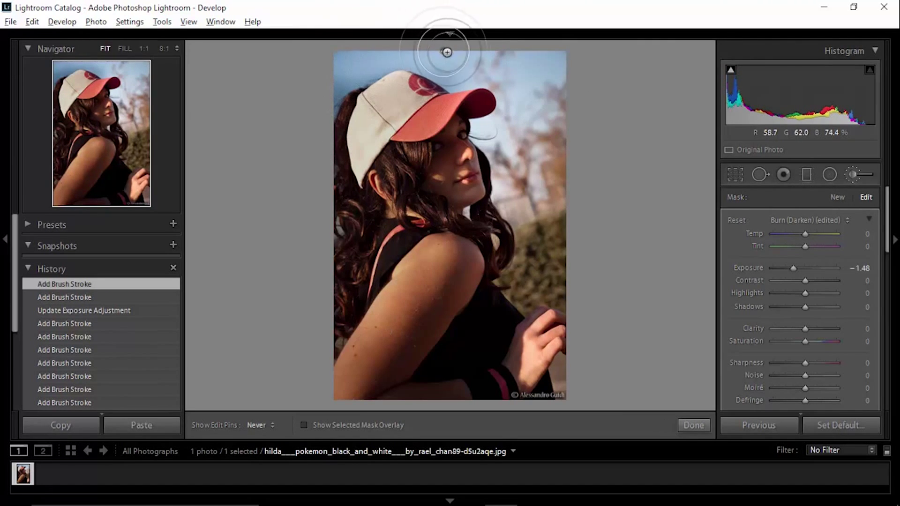
left_click_drag(380, 49, 355, 75)
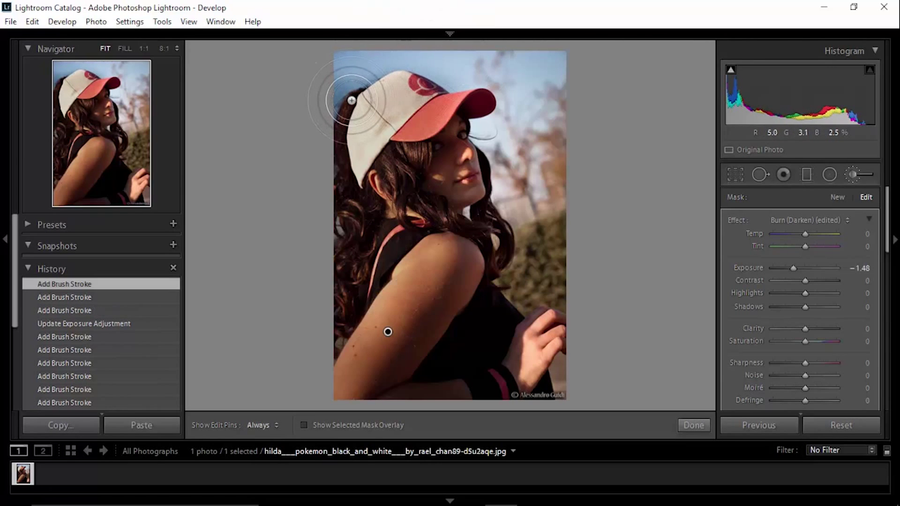
mouse_move(342, 120)
left_mouse_down()
mouse_move(391, 124)
mouse_move(372, 120)
mouse_move(361, 85)
mouse_move(435, 116)
left_mouse_up()
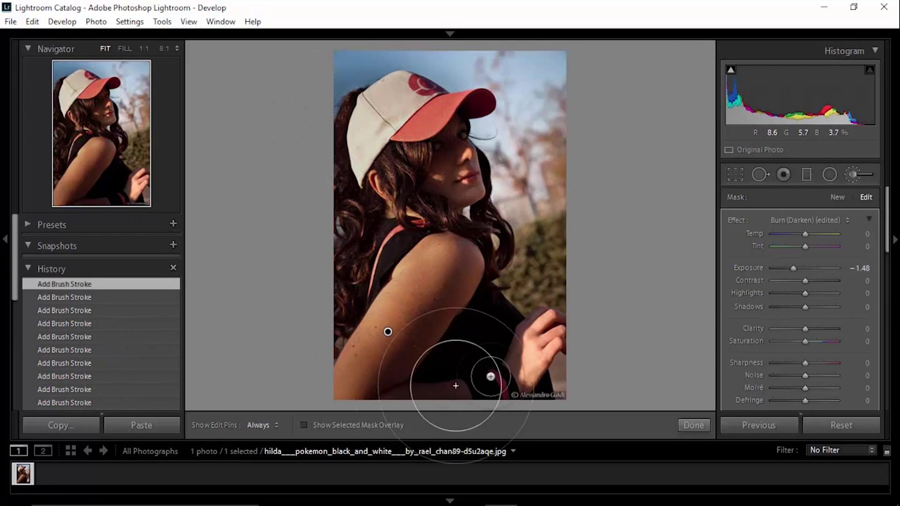
Start a new Exposure brush and brighten the sky beside the cap and face
left_click(839, 197)
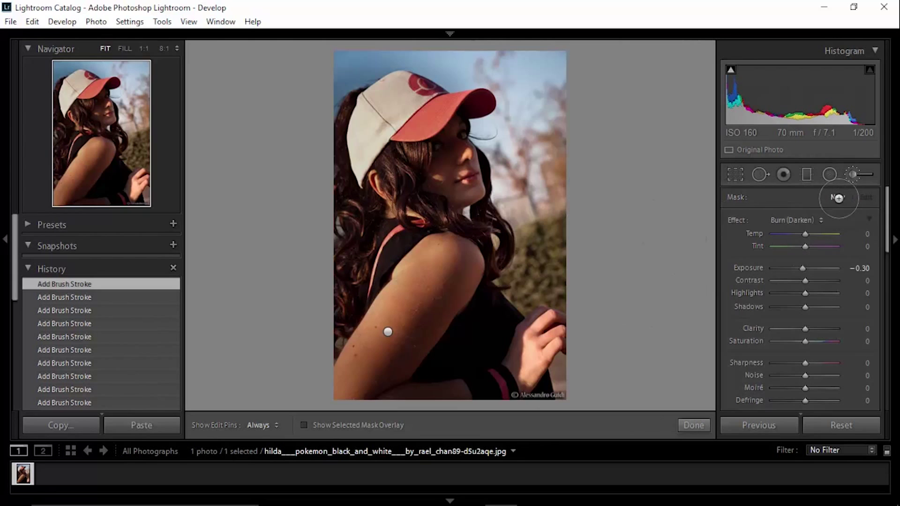
left_click(819, 219)
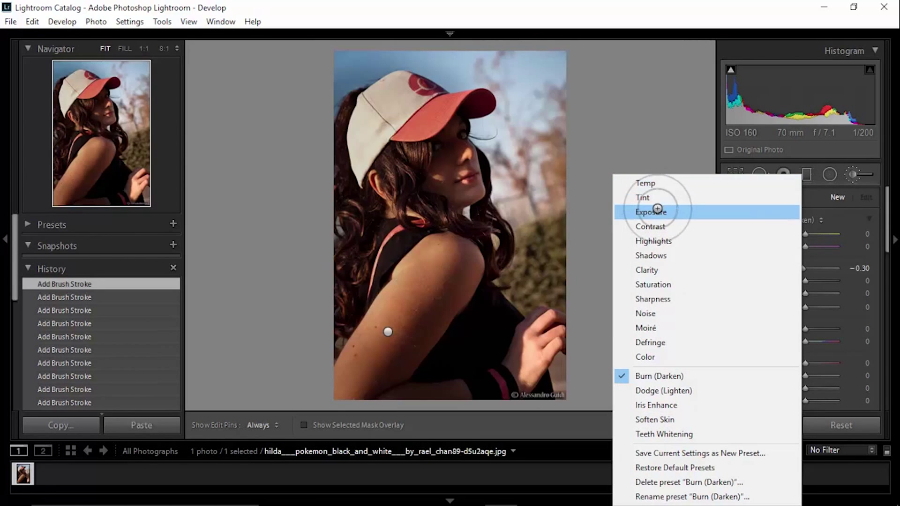
left_click(657, 211)
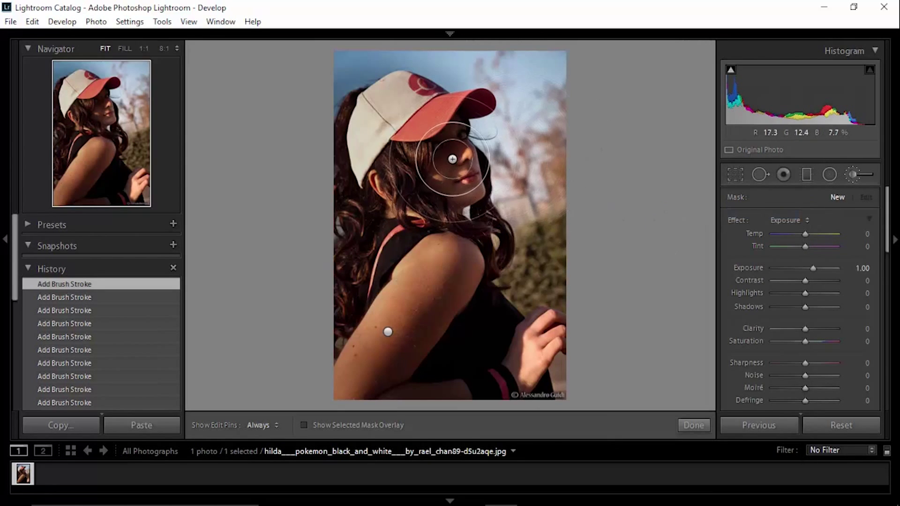
left_click_drag(522, 131, 536, 119)
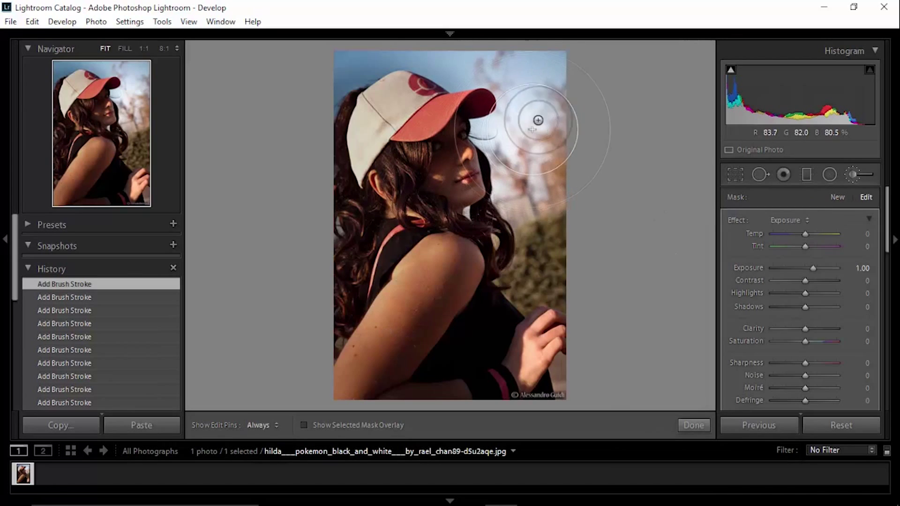
left_click_drag(535, 79, 535, 92)
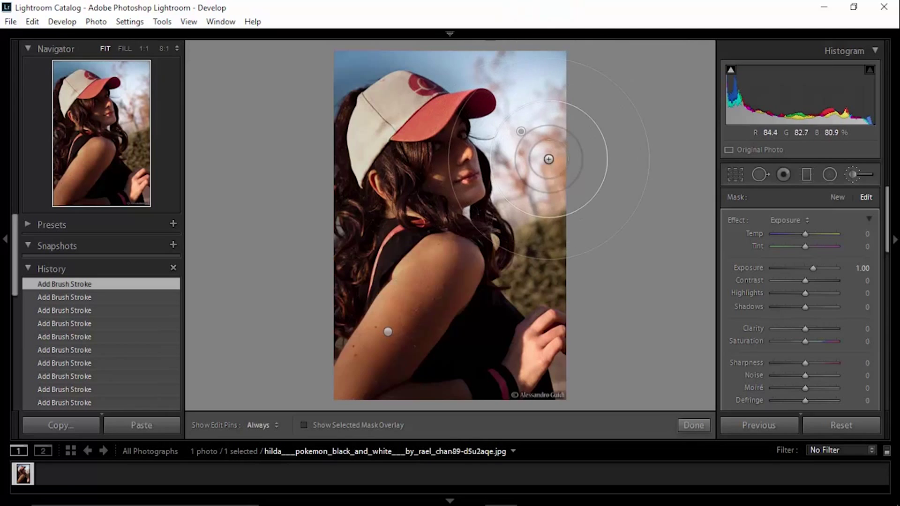
Brighten the right-side sky and her cheek, setting exposure to 1.28 at Fill zoom
key("h")
key("h")
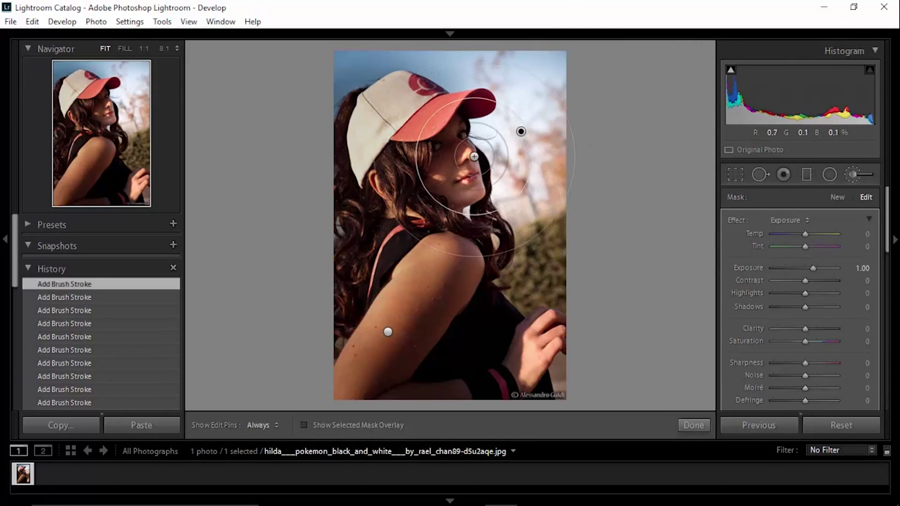
key("h")
key("h")
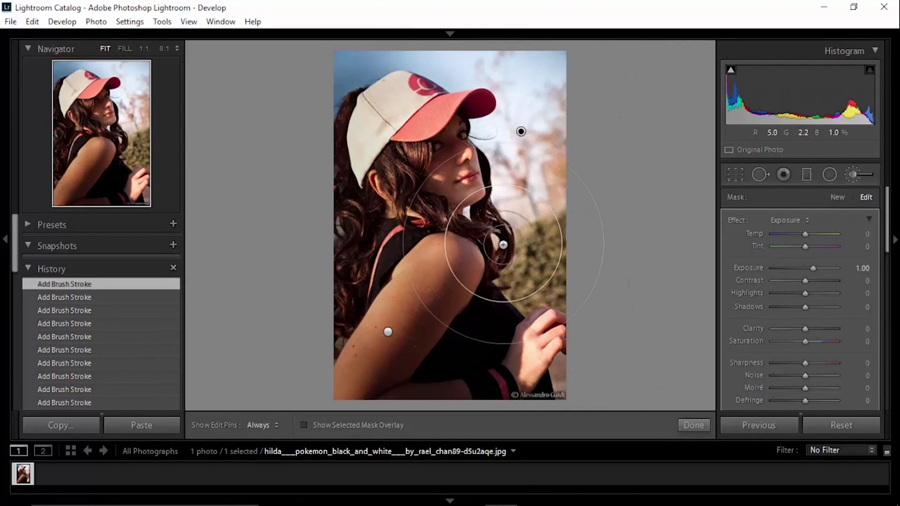
left_click_drag(507, 259, 685, 215)
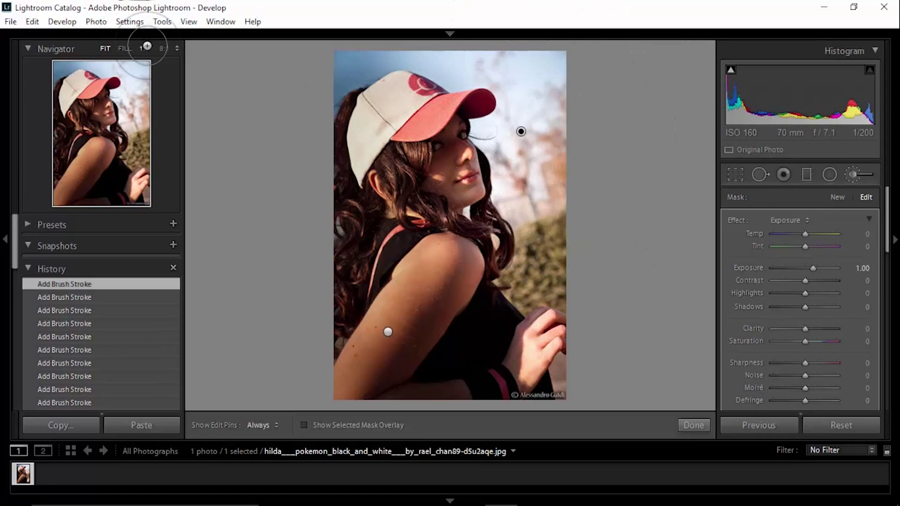
left_click(124, 50)
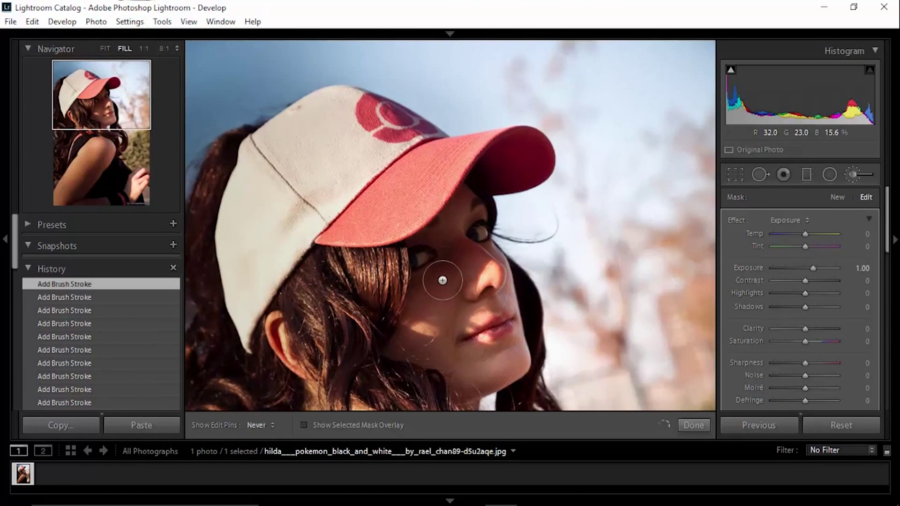
key("h")
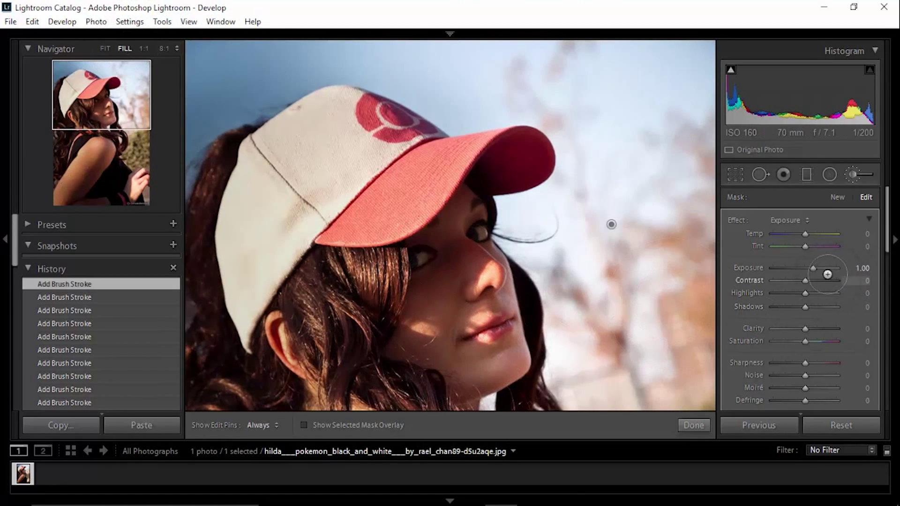
left_click_drag(812, 268, 814, 267)
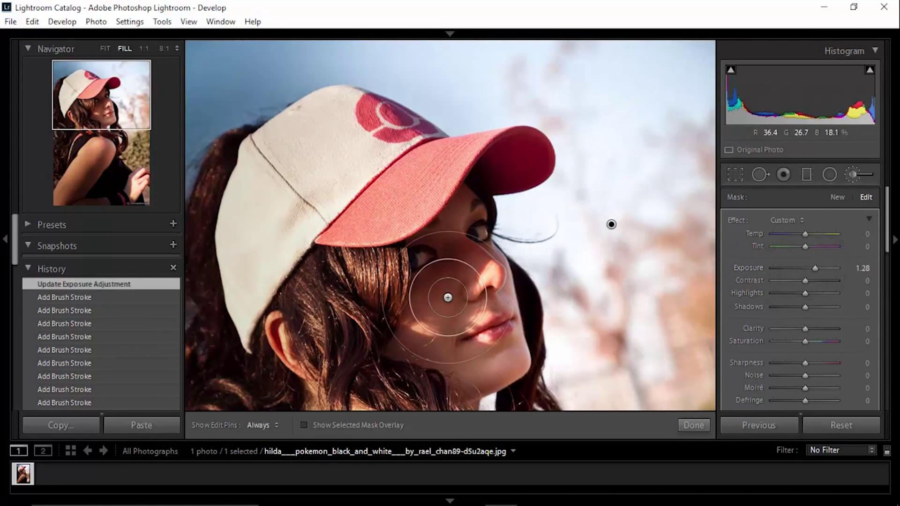
left_click_drag(448, 297, 448, 282)
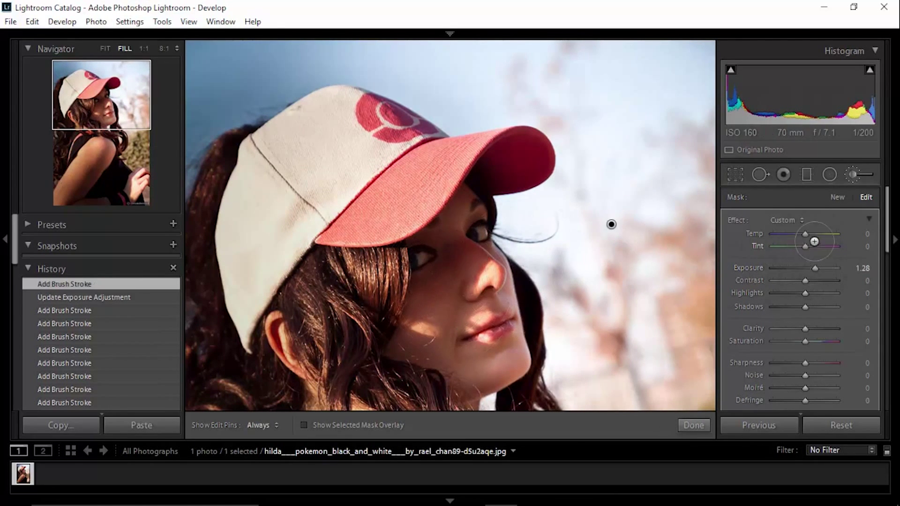
Start a new +1.00 exposure brush and brighten the face, nose, cheek and cap brim
left_click(838, 196)
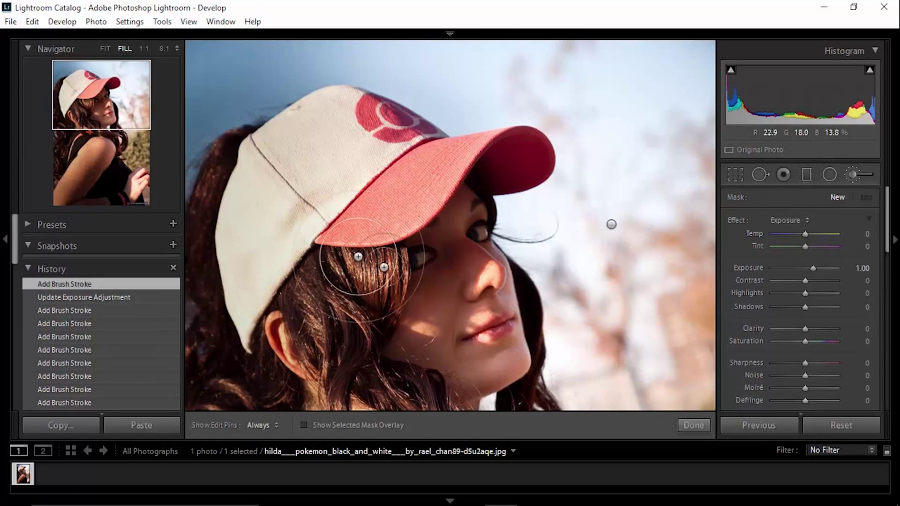
mouse_move(424, 297)
left_mouse_down()
mouse_move(440, 269)
mouse_move(433, 245)
mouse_move(457, 280)
mouse_move(506, 311)
left_mouse_up()
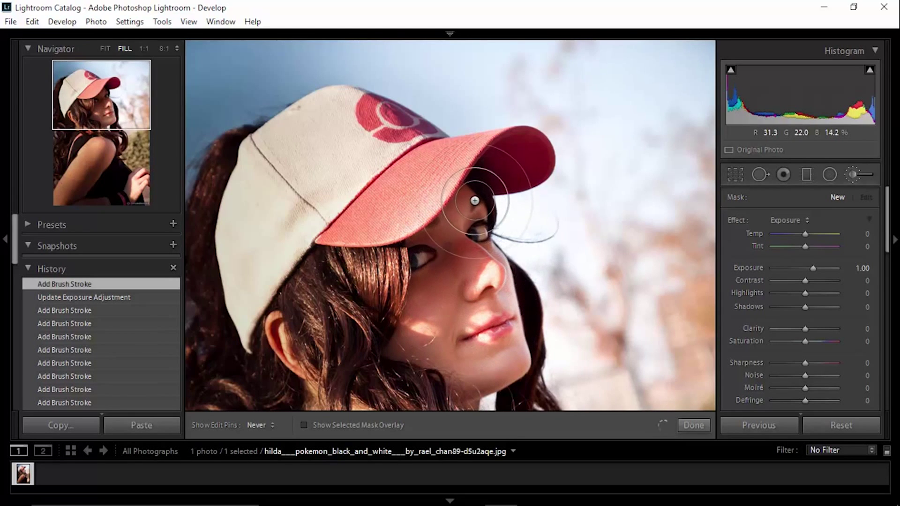
left_click_drag(489, 189, 528, 168)
key("h")
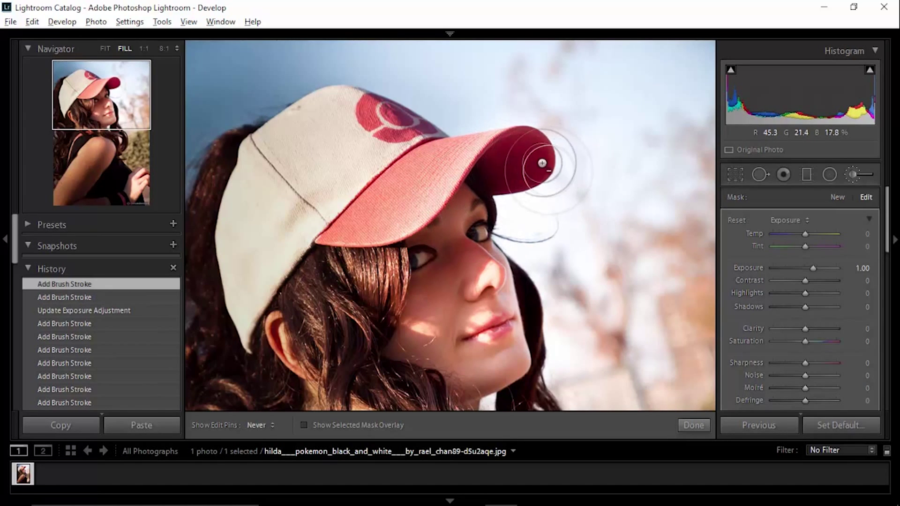
left_click_drag(458, 229, 460, 267)
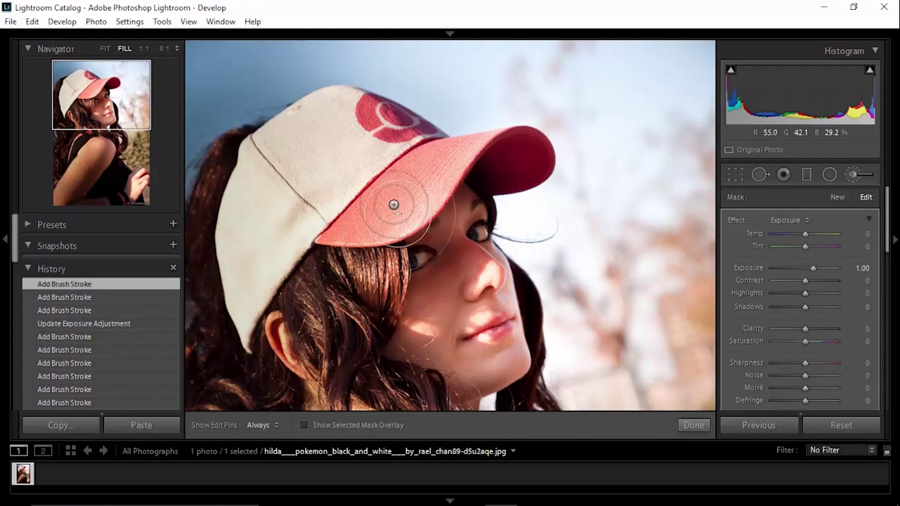
left_click_drag(391, 206, 431, 281)
Brighten the cap brim, temple and forehead, red cap logo and cap crown
left_click_drag(480, 309, 486, 315)
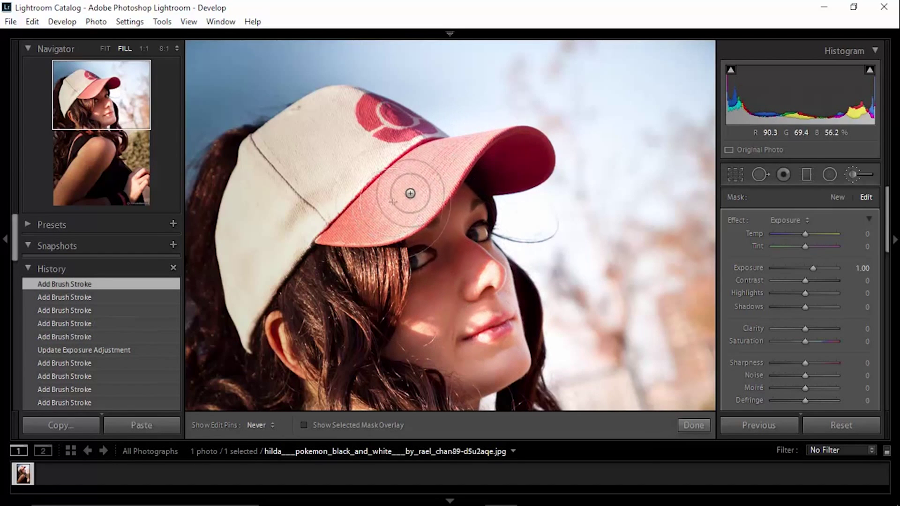
left_click_drag(412, 192, 442, 201)
left_click_drag(387, 107, 322, 97)
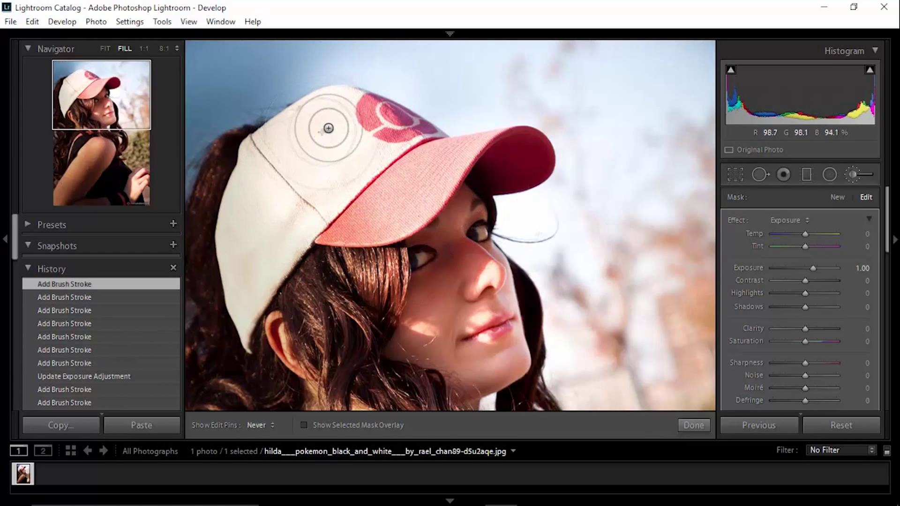
left_click(491, 255)
mouse_move(492, 261)
left_mouse_down()
mouse_move(489, 141)
mouse_move(489, 246)
left_mouse_up()
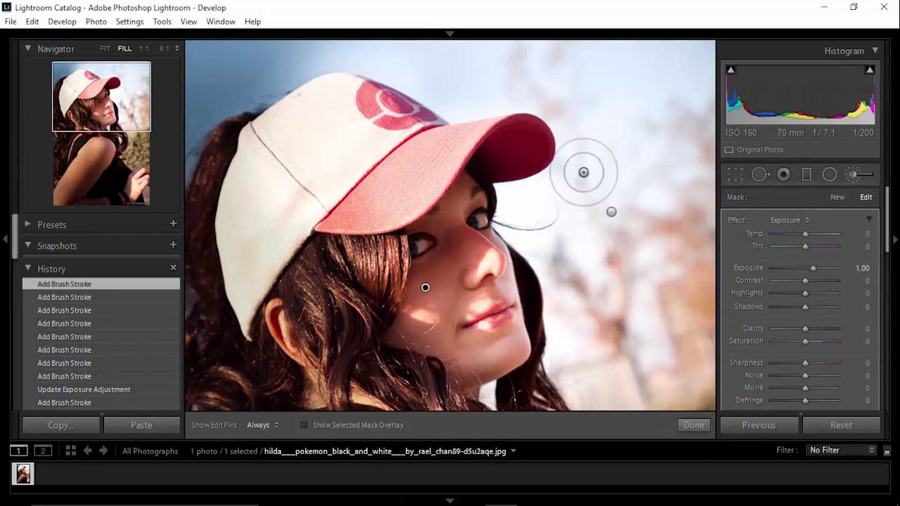
At Fit view, brighten the background beside her hand and the bushes near her hair
left_click(106, 49)
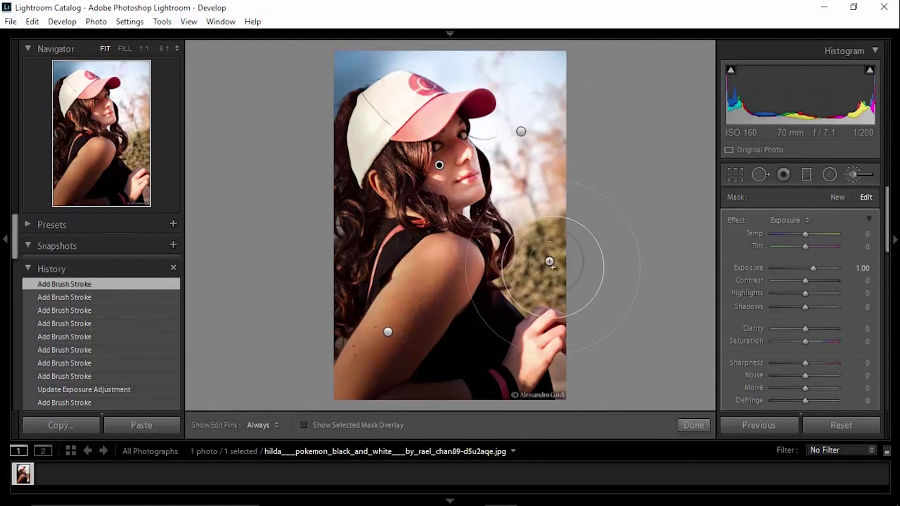
left_click_drag(575, 309, 564, 328)
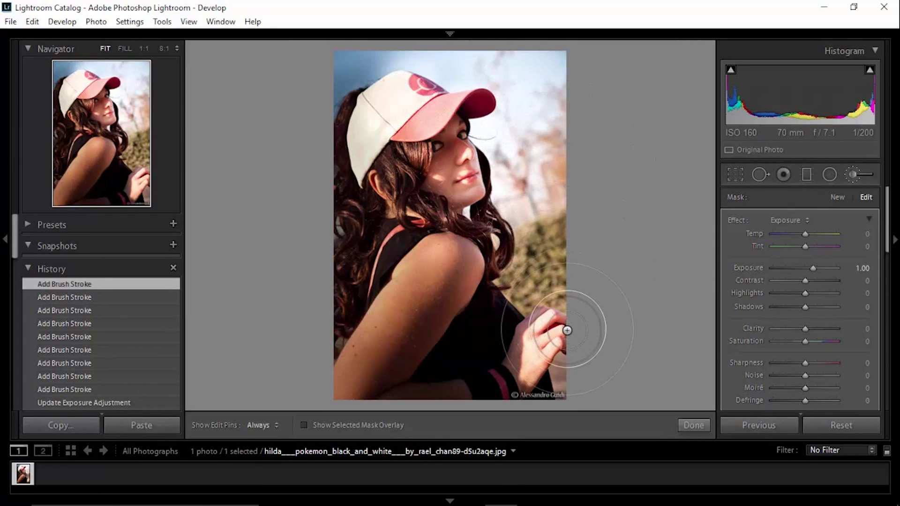
key("h")
left_click_drag(539, 290, 501, 237)
key("h")
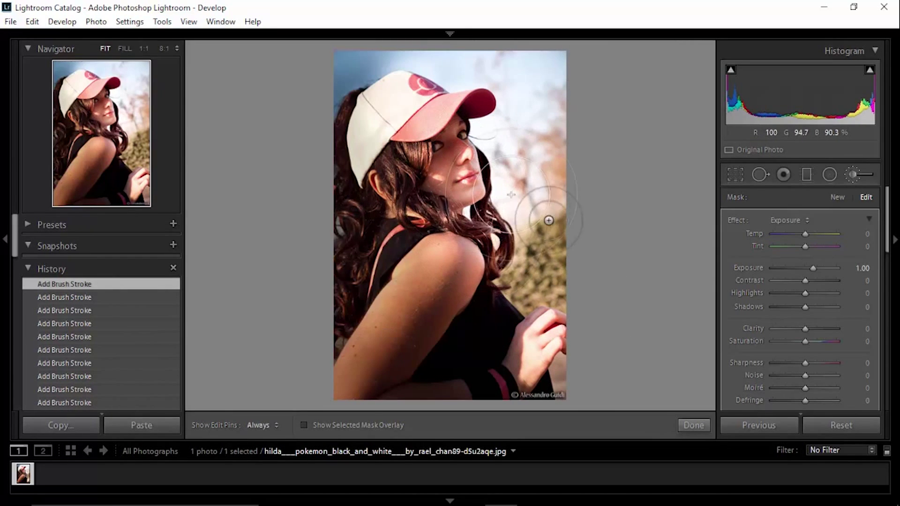
key("alt")
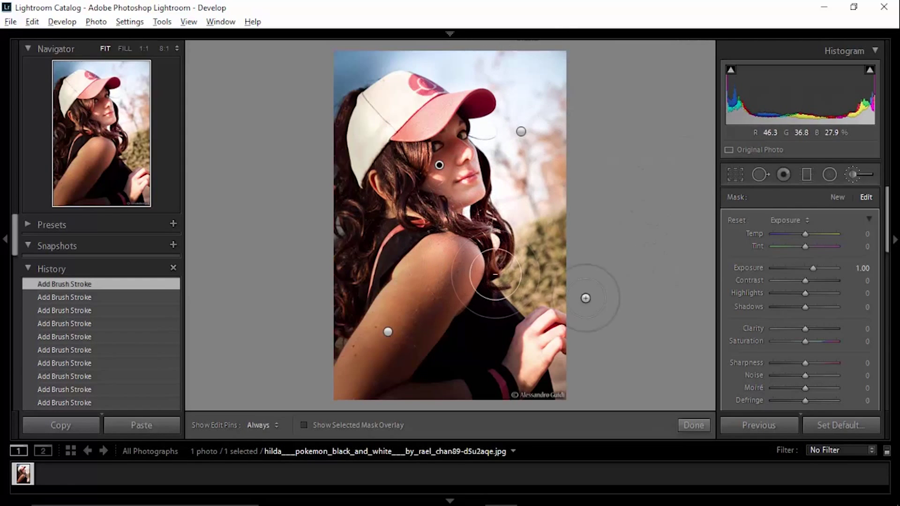
Paint a new Temp brush on the upper-right sky, warming it to Temp 46, Tint 63
left_click(837, 196)
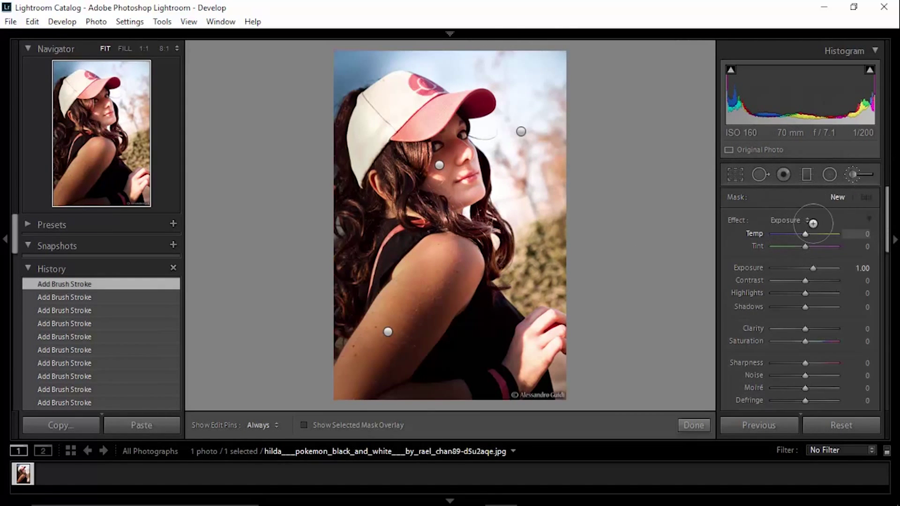
left_click(792, 220)
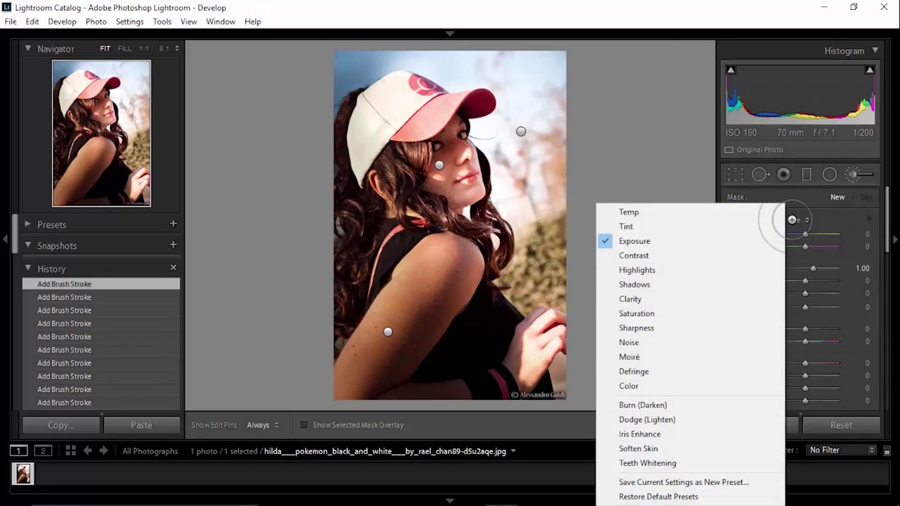
left_click(680, 212)
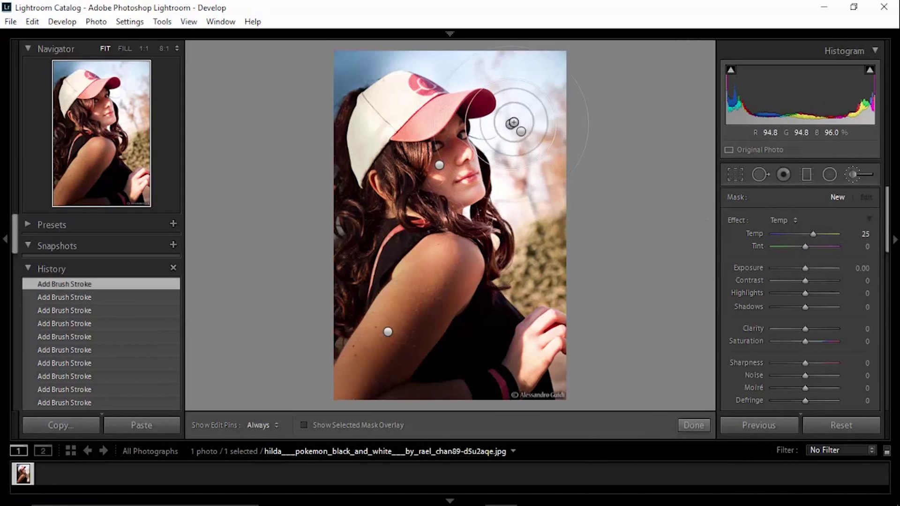
left_click_drag(545, 98, 547, 82)
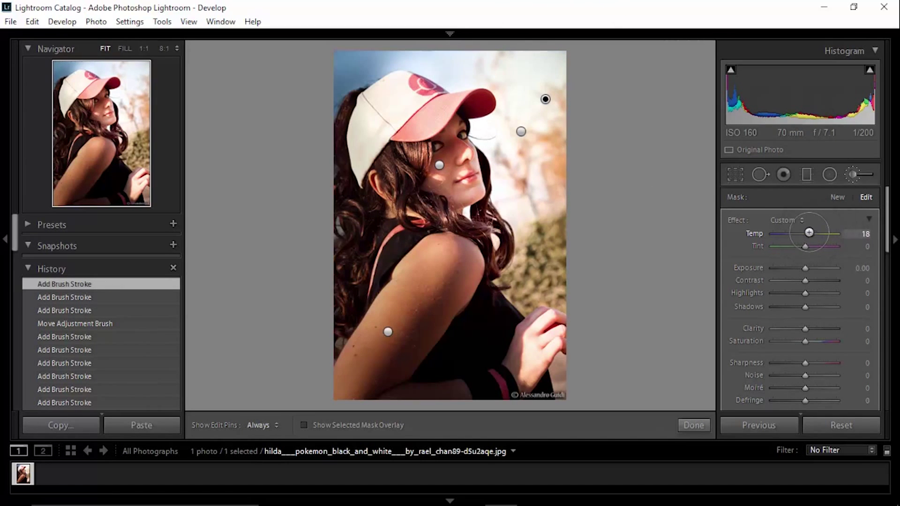
left_click_drag(797, 232, 773, 232)
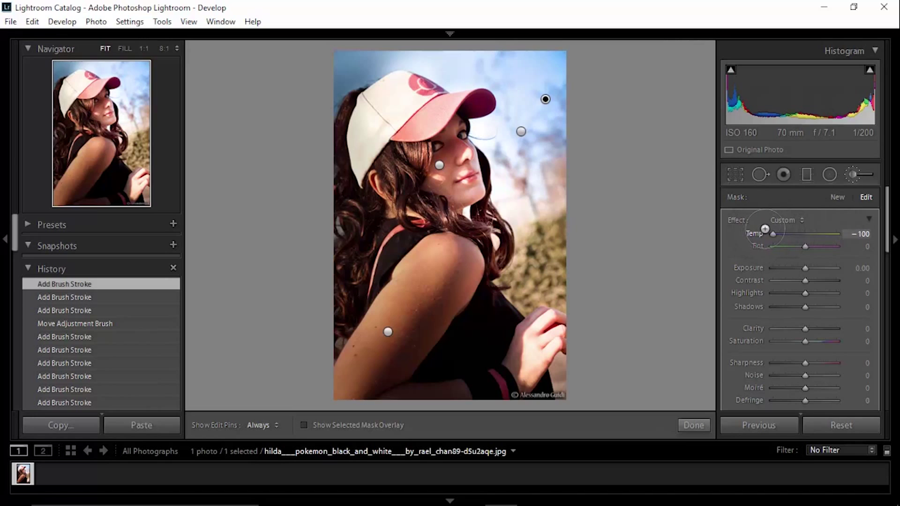
mouse_move(829, 226)
left_mouse_down()
mouse_move(799, 225)
mouse_move(759, 253)
left_mouse_up()
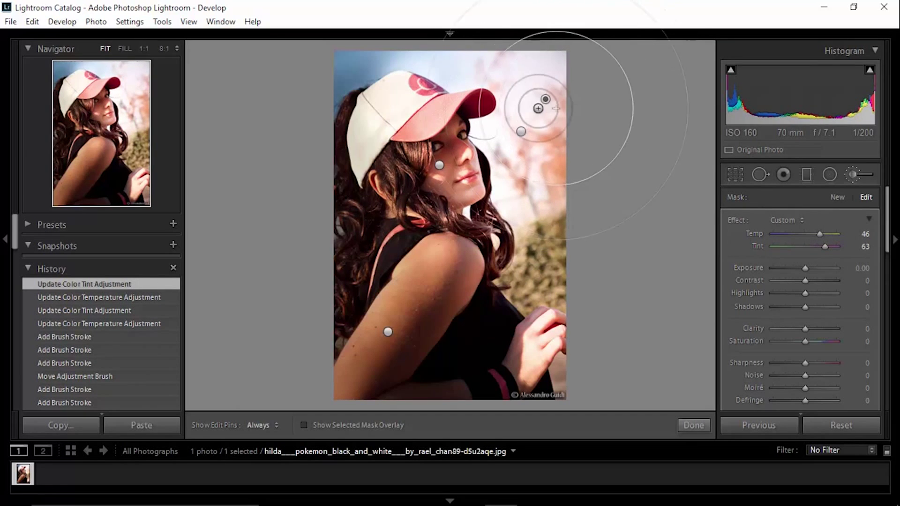
Extend the warm pinkish tone over more sky and the right-hand background
left_click_drag(535, 96, 526, 102)
left_click(526, 102)
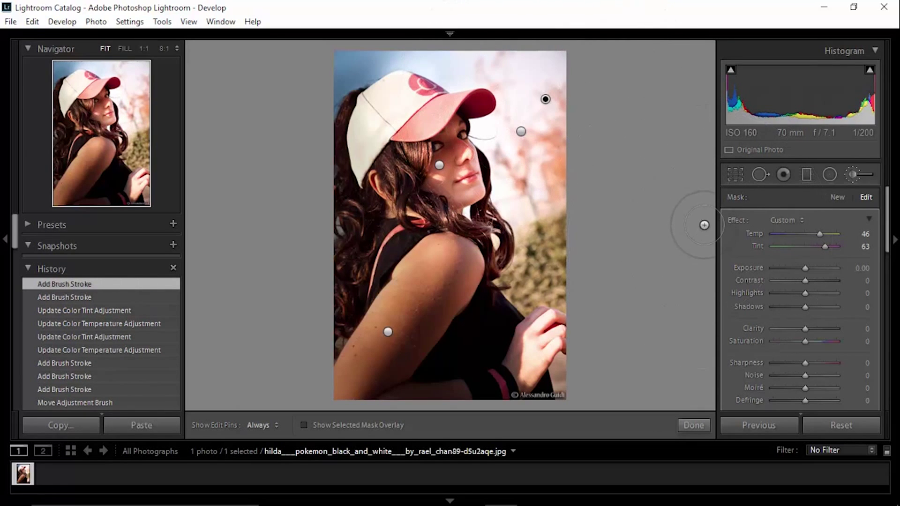
scroll(647, 225, "up", 2)
scroll(605, 282, "up", 3)
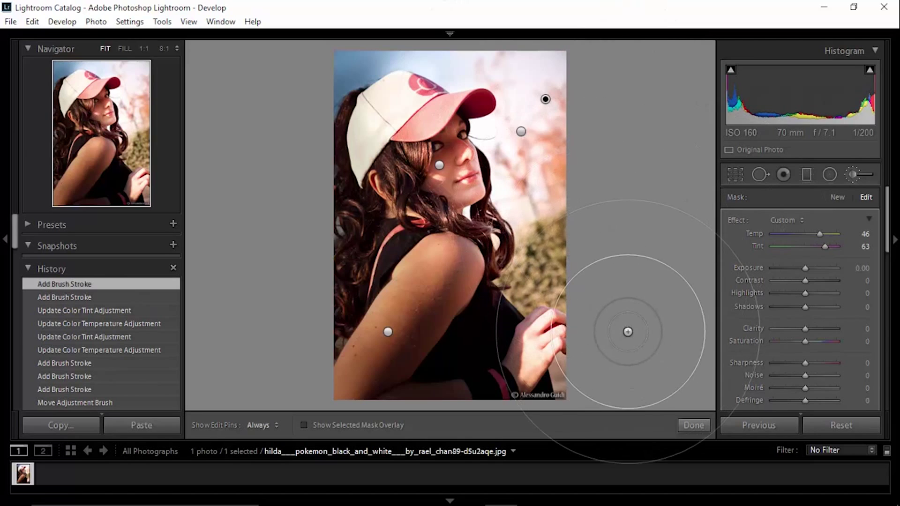
mouse_move(609, 330)
left_mouse_down()
mouse_move(595, 355)
mouse_move(578, 358)
mouse_move(578, 255)
mouse_move(695, 228)
left_mouse_up()
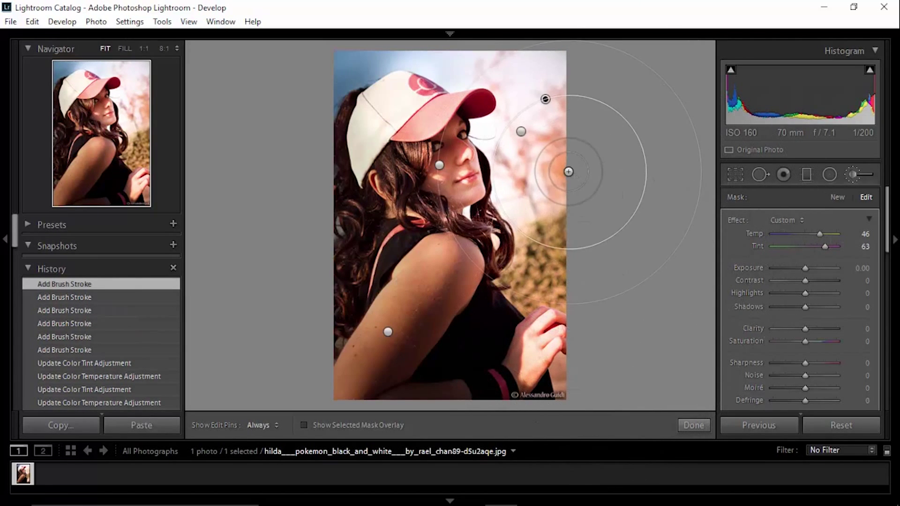
left_click_drag(544, 115, 545, 100)
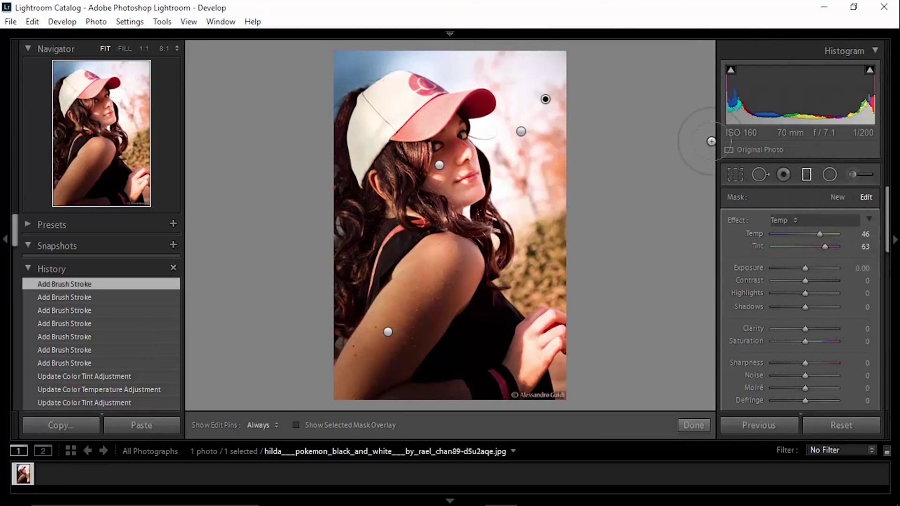
Add a Temp 25 graduated filter diagonally across the portrait, then reselect the warm sky brush
key("m")
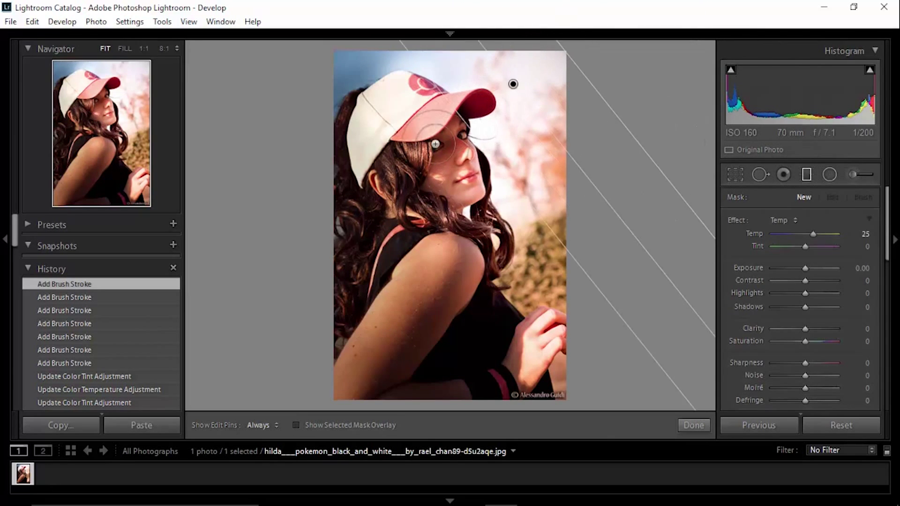
mouse_move(436, 144)
left_mouse_down()
mouse_move(289, 227)
mouse_move(270, 183)
left_mouse_up()
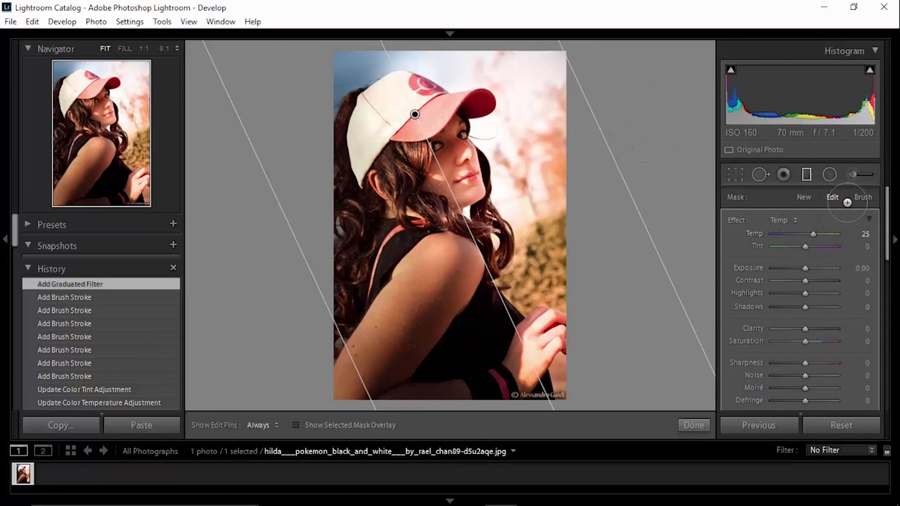
left_click(802, 196)
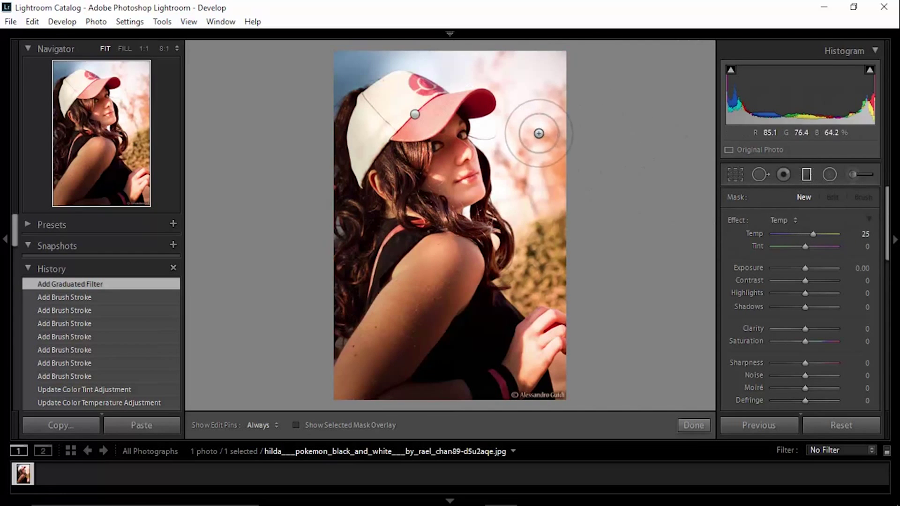
left_click(857, 176)
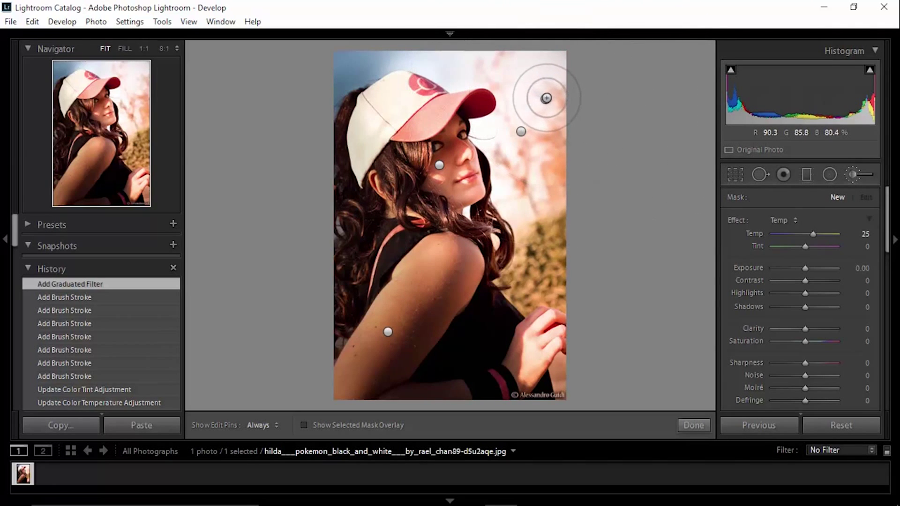
left_click(546, 97)
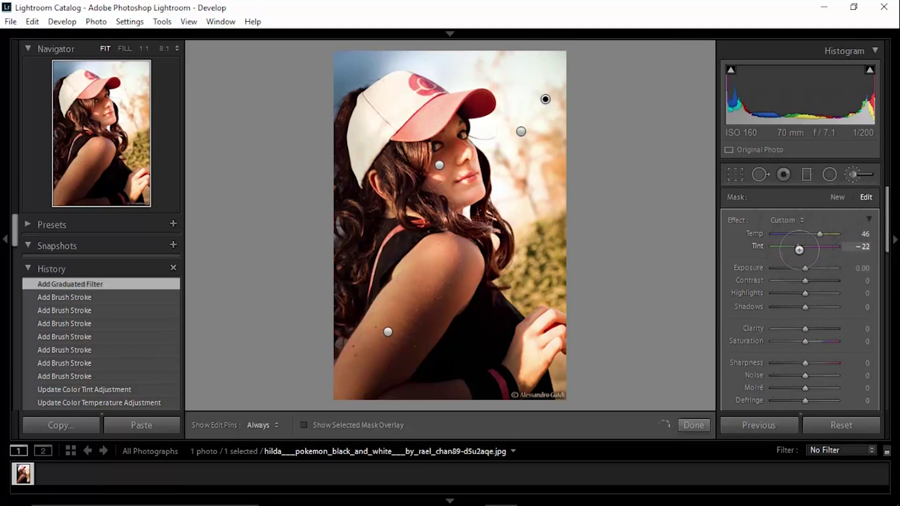
Reset the sky adjustment's Temp to 0 and set the brightening brush's Exposure to 1.36
left_click_drag(820, 234, 816, 232)
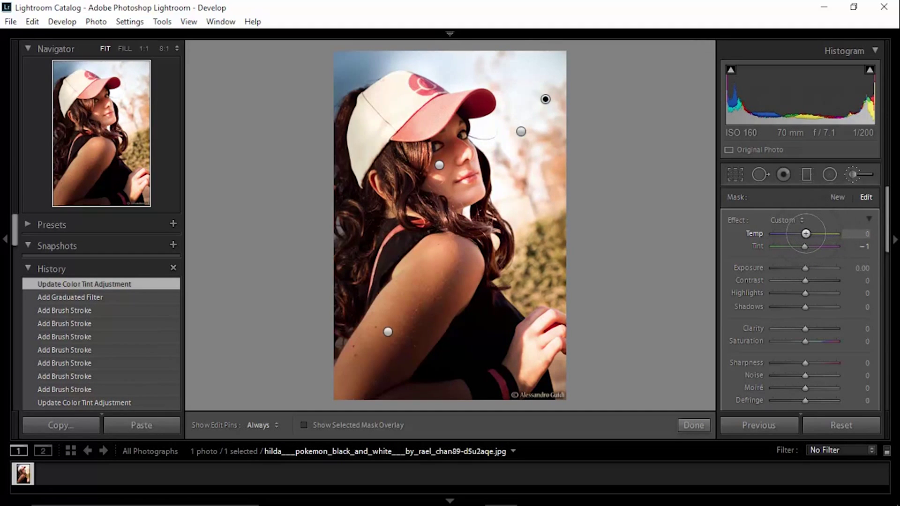
key("Return")
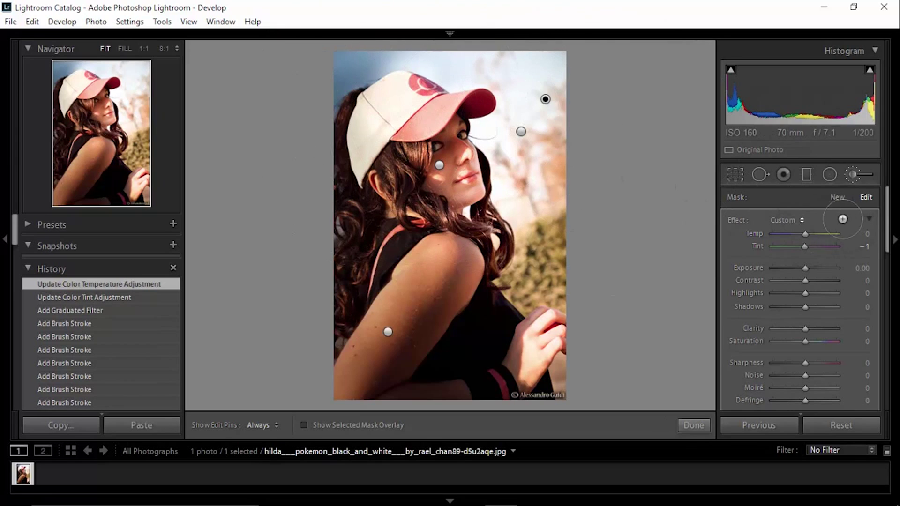
left_click(521, 131)
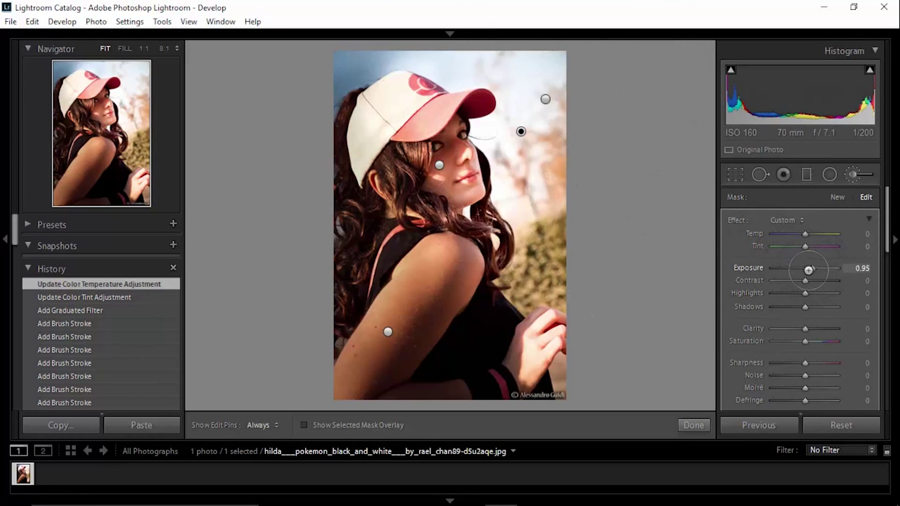
mouse_move(809, 269)
left_mouse_down()
mouse_move(763, 270)
mouse_move(823, 271)
mouse_move(815, 273)
left_mouse_up()
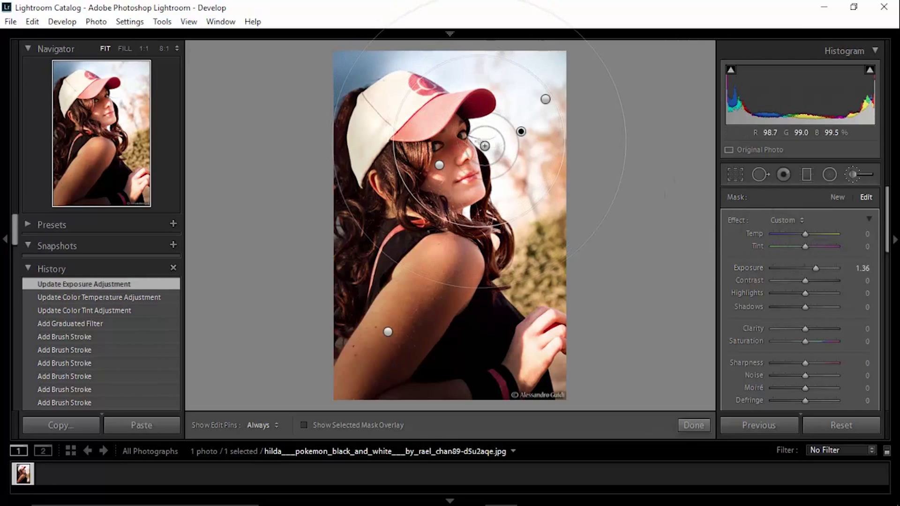
Paint extra brightening strokes over the face, cap and upper background
scroll(478, 141, "up", 5)
key("h")
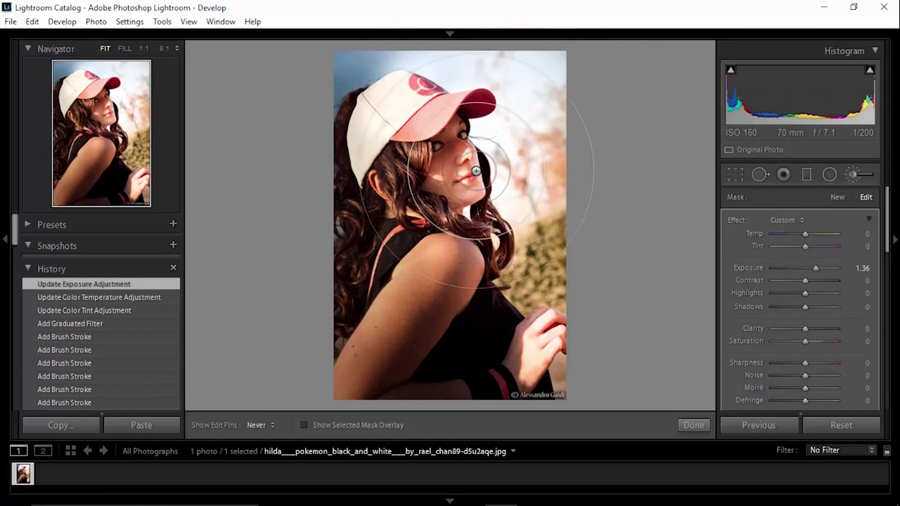
mouse_move(458, 156)
left_mouse_down()
mouse_move(477, 173)
mouse_move(520, 151)
mouse_move(509, 113)
left_mouse_up()
key("h")
scroll(629, 181, "down", 3)
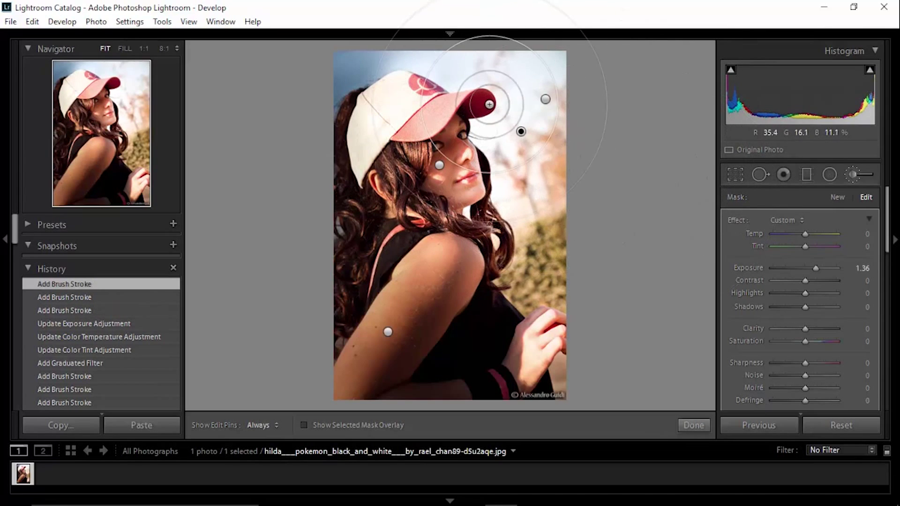
mouse_move(417, 65)
left_mouse_down()
mouse_move(378, 55)
mouse_move(466, 71)
mouse_move(353, 42)
mouse_move(398, 56)
left_mouse_up()
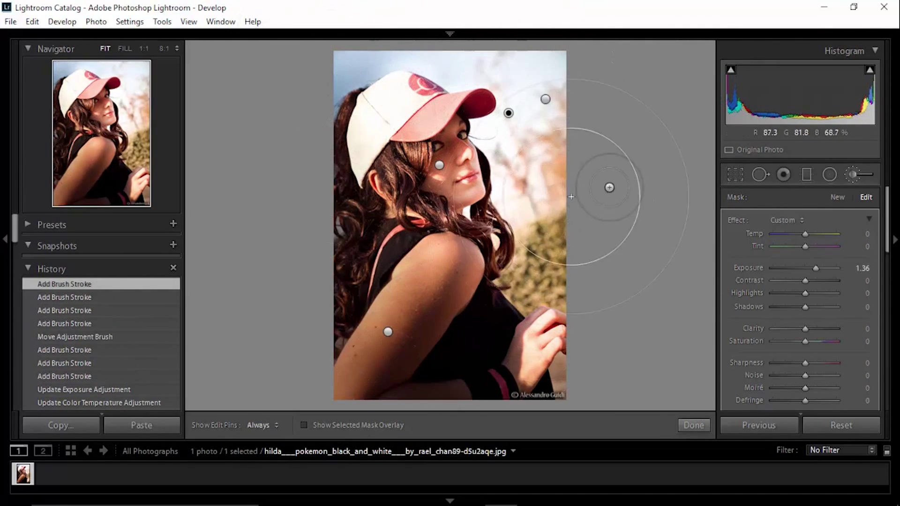
Extend the brightening onto the shoulder and arm, across the face, and into the lower background
left_click(522, 245)
left_click_drag(523, 244, 522, 195)
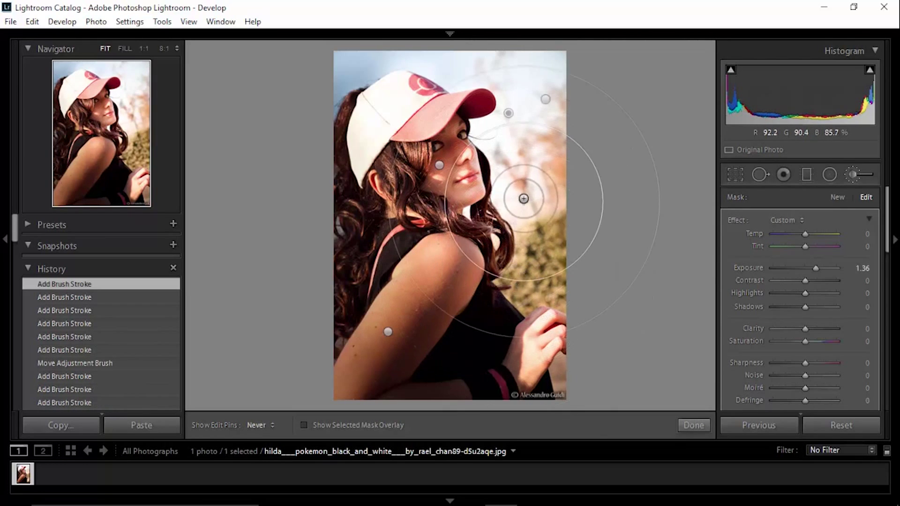
key("h")
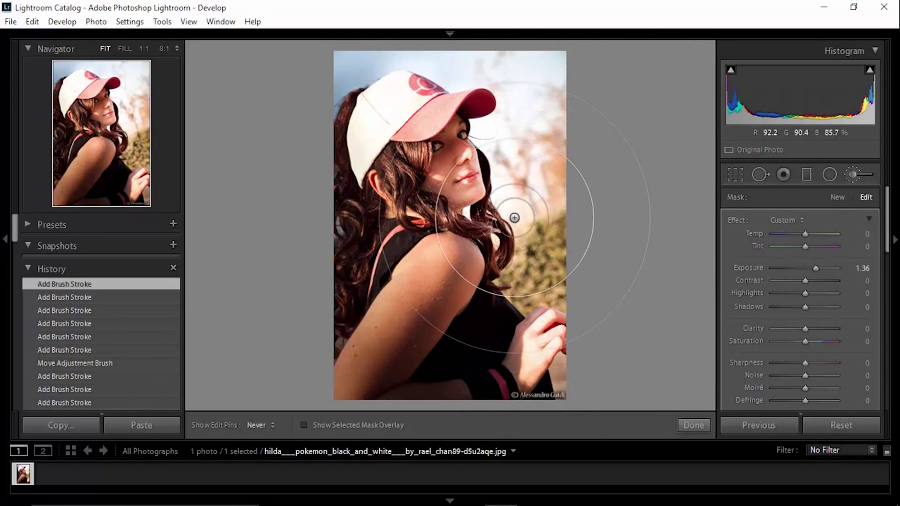
left_click_drag(536, 246, 469, 290)
key("h")
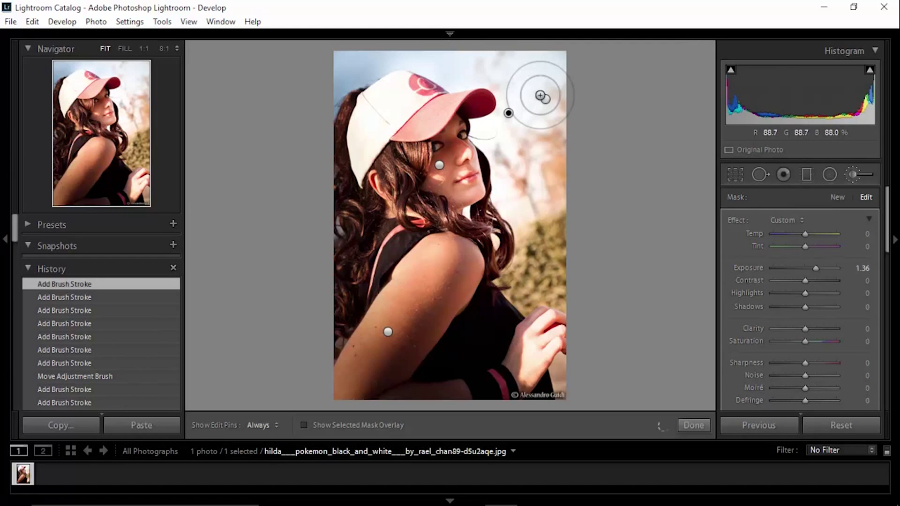
scroll(607, 137, "up", 5)
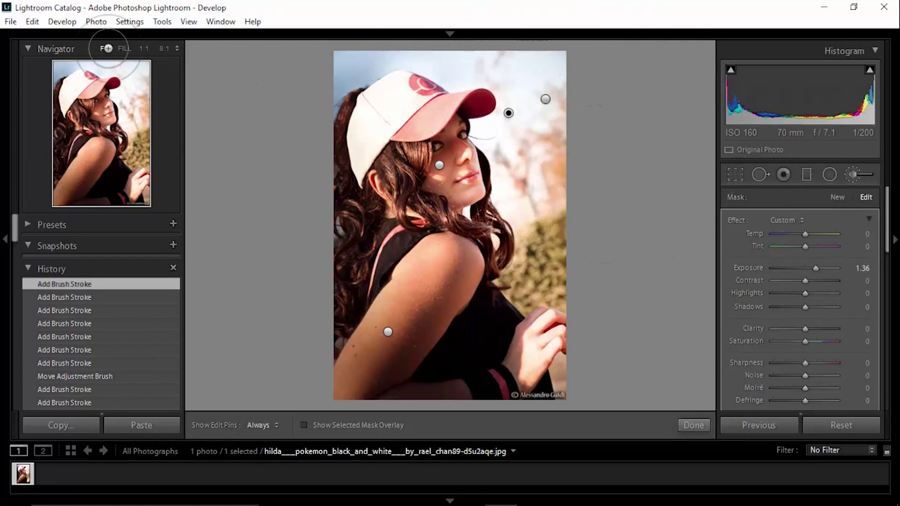
left_click(143, 49)
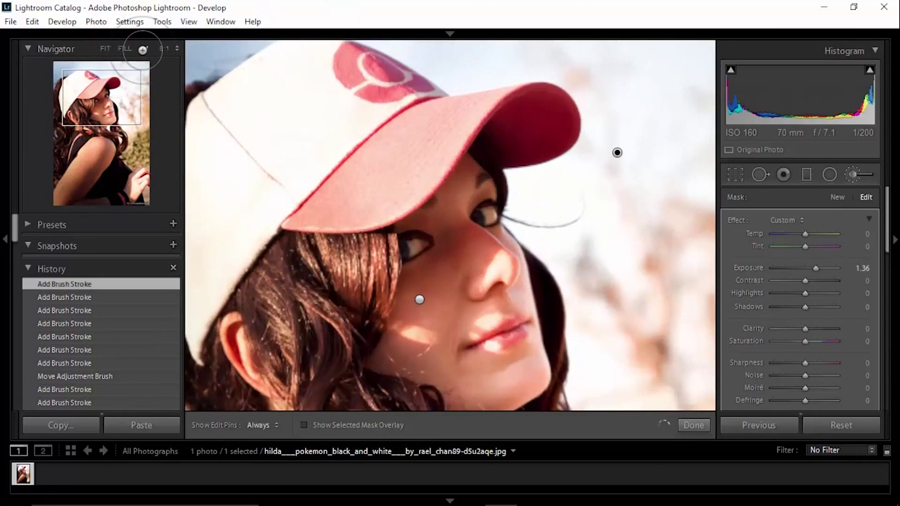
left_click(114, 48)
left_click(106, 48)
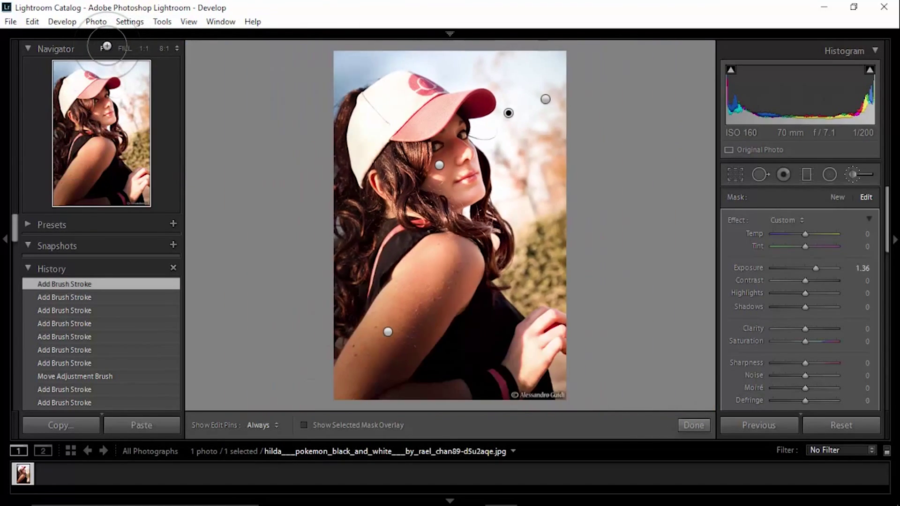